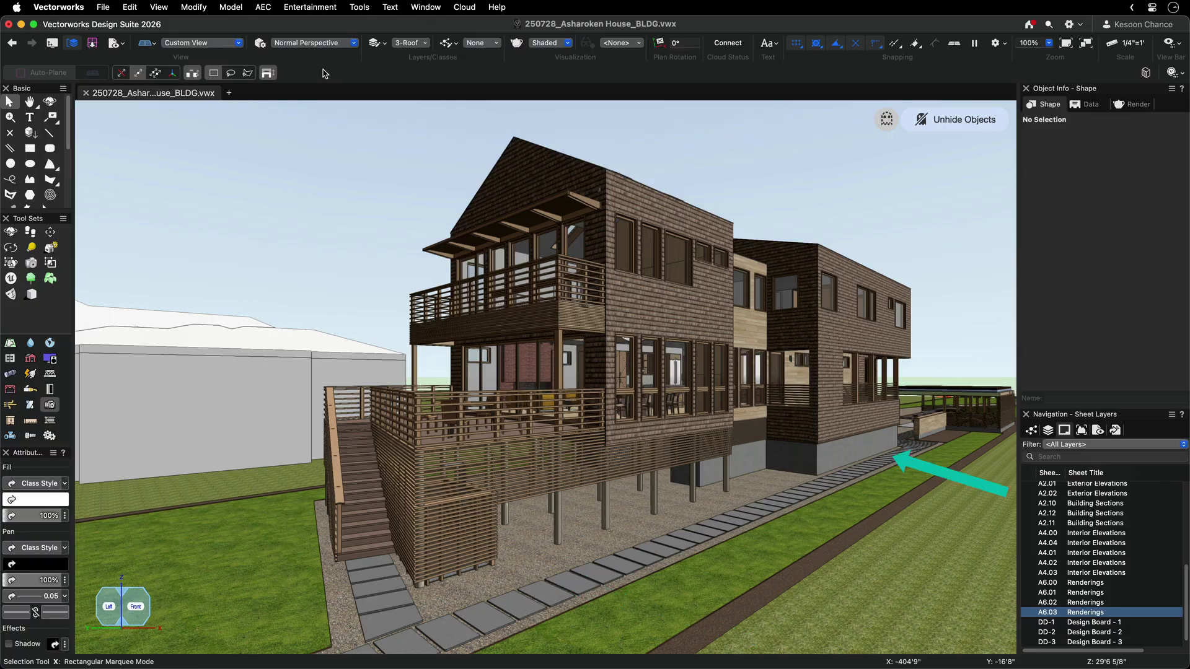
- Create a Hidden Line viewport of the current house view on sheet layer A6.03 with drawing number 10, and fit it to the page
{"action": "left_click", "coordinate": [162, 7]}
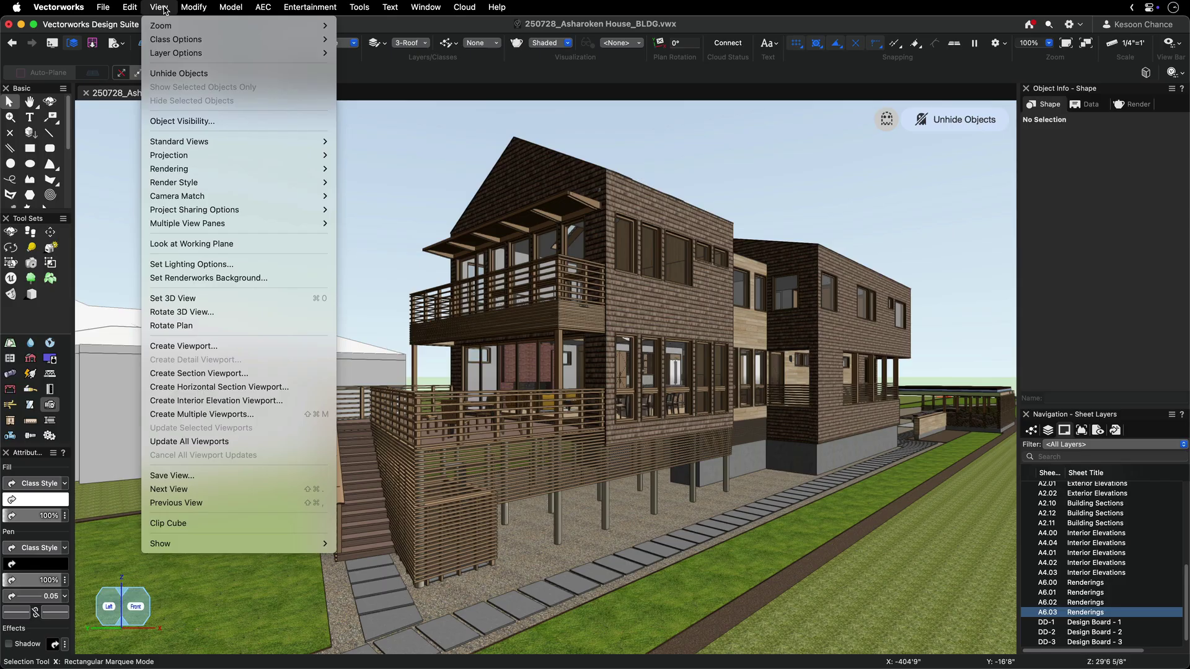
{"action": "left_click", "coordinate": [265, 345]}
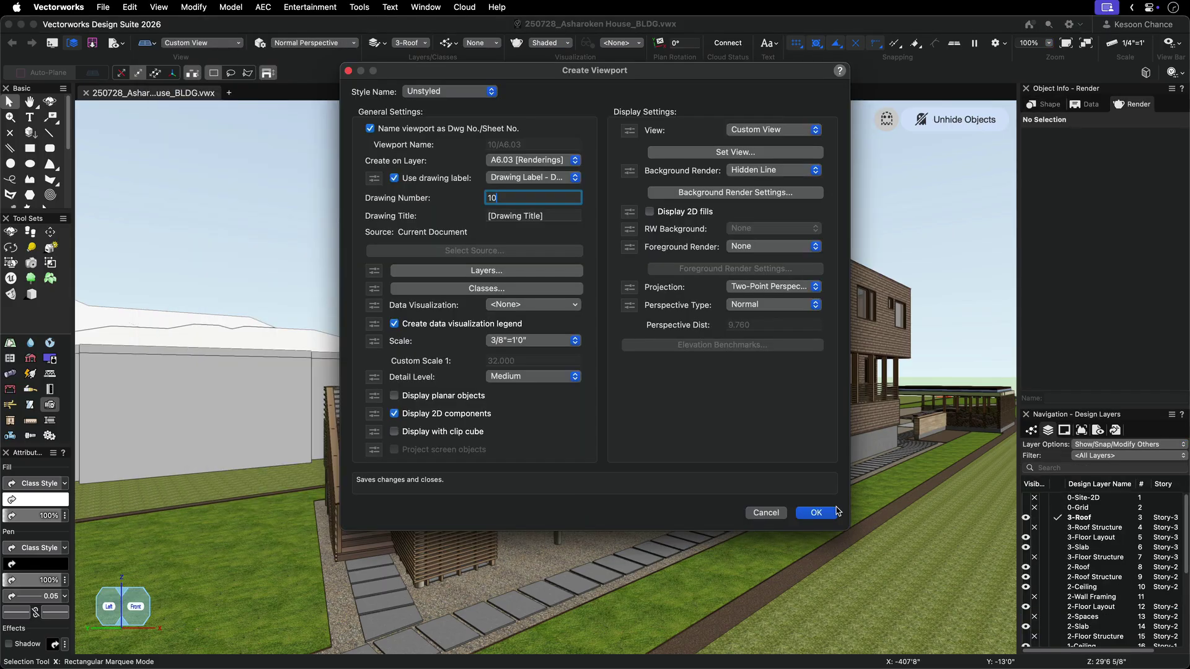
{"action": "left_click", "coordinate": [834, 512]}
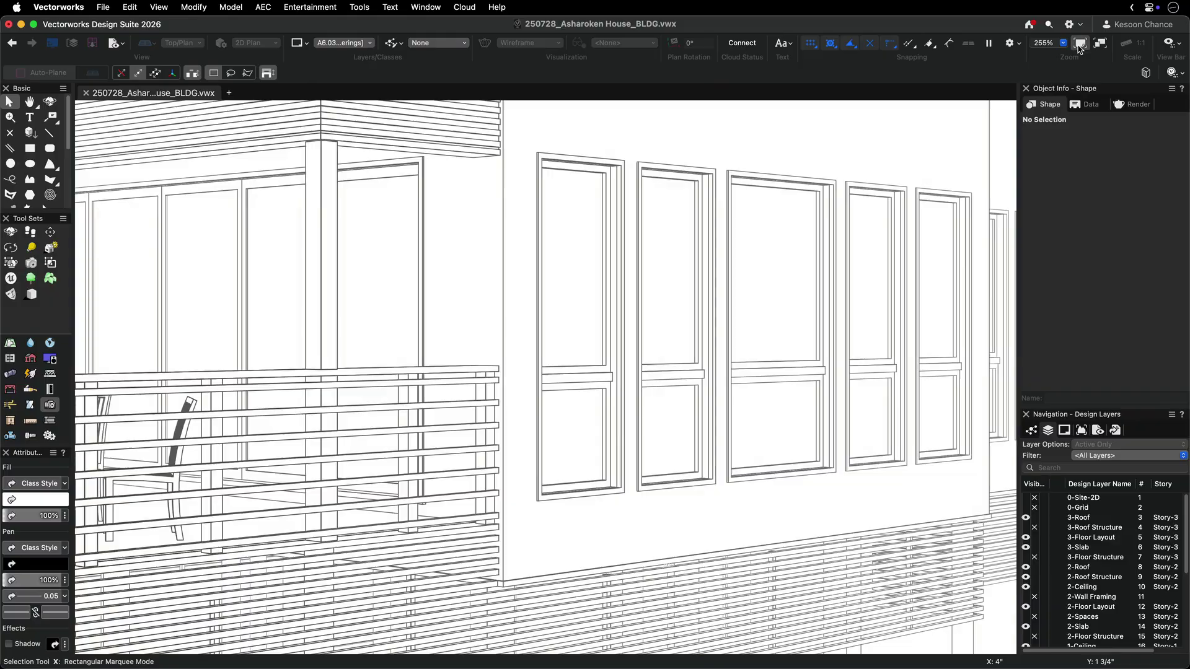
{"action": "left_click", "coordinate": [1079, 44]}
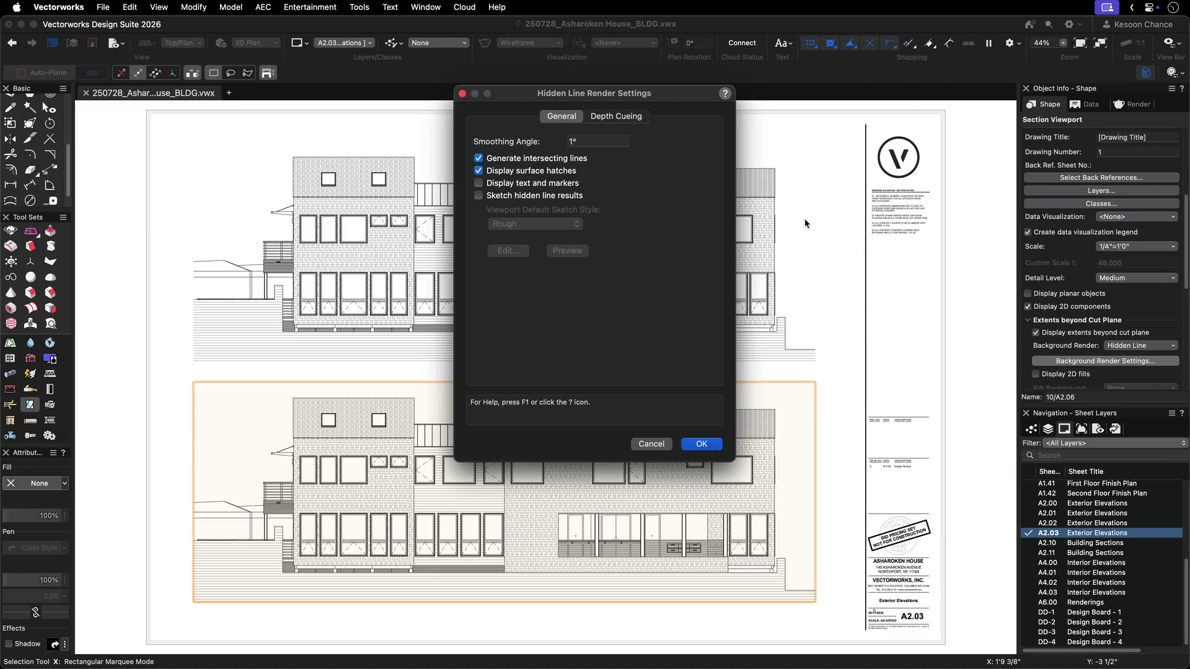
- In the elevation viewport's depth cueing, enable line thickness and set the scaled thickness at position 0 to 200%
{"action": "left_click", "coordinate": [636, 118]}
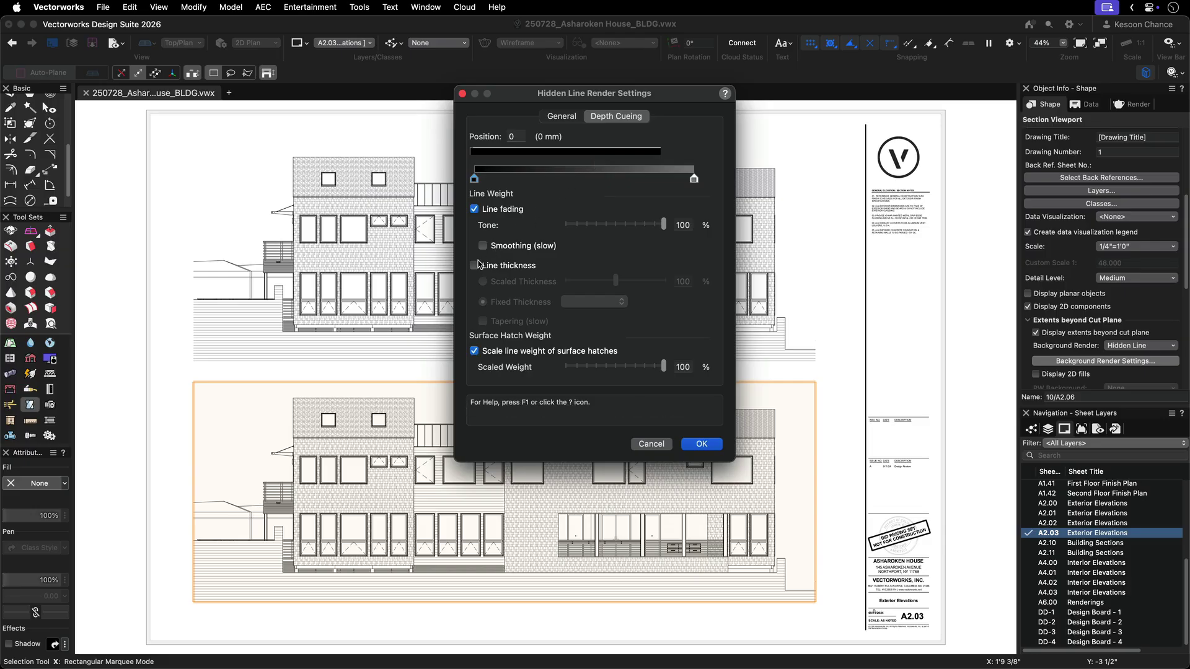
{"action": "left_click", "coordinate": [474, 266]}
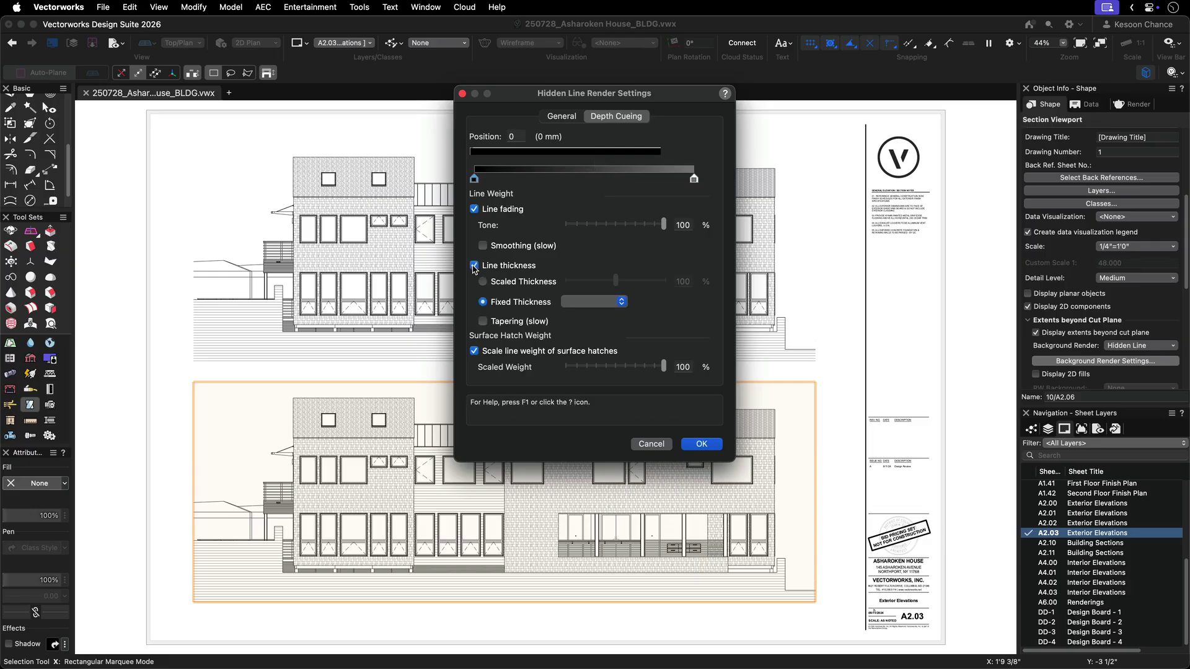
{"action": "left_click", "coordinate": [482, 282]}
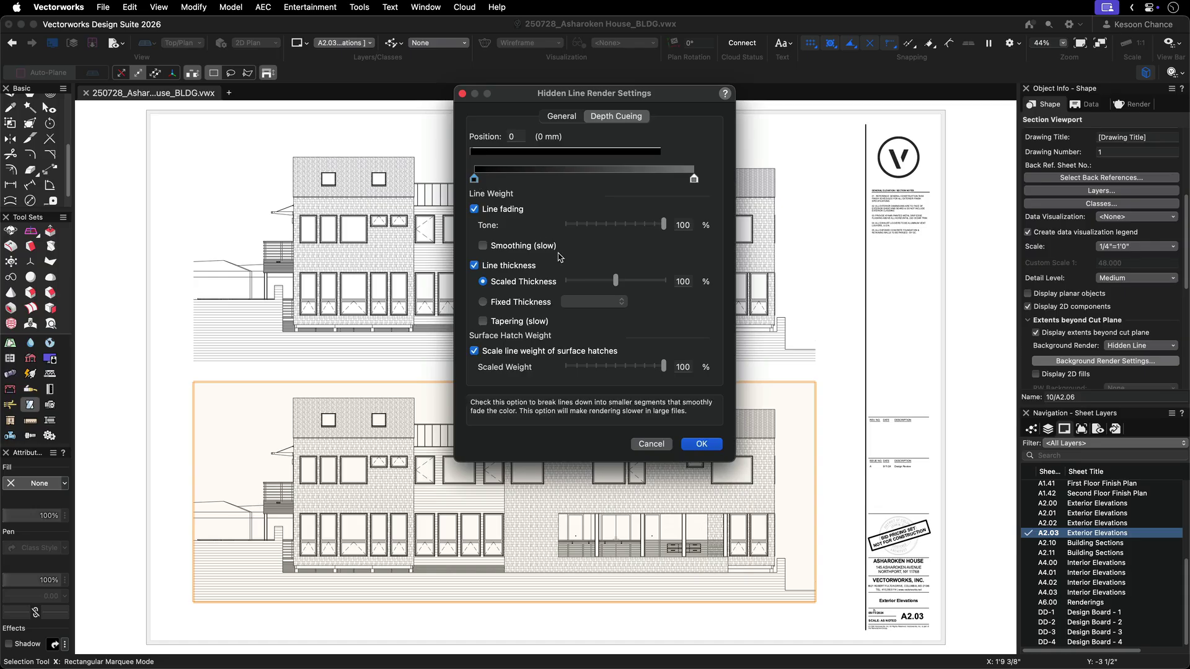
{"action": "left_click_drag", "start_coordinate": [616, 282], "coordinate": [667, 286]}
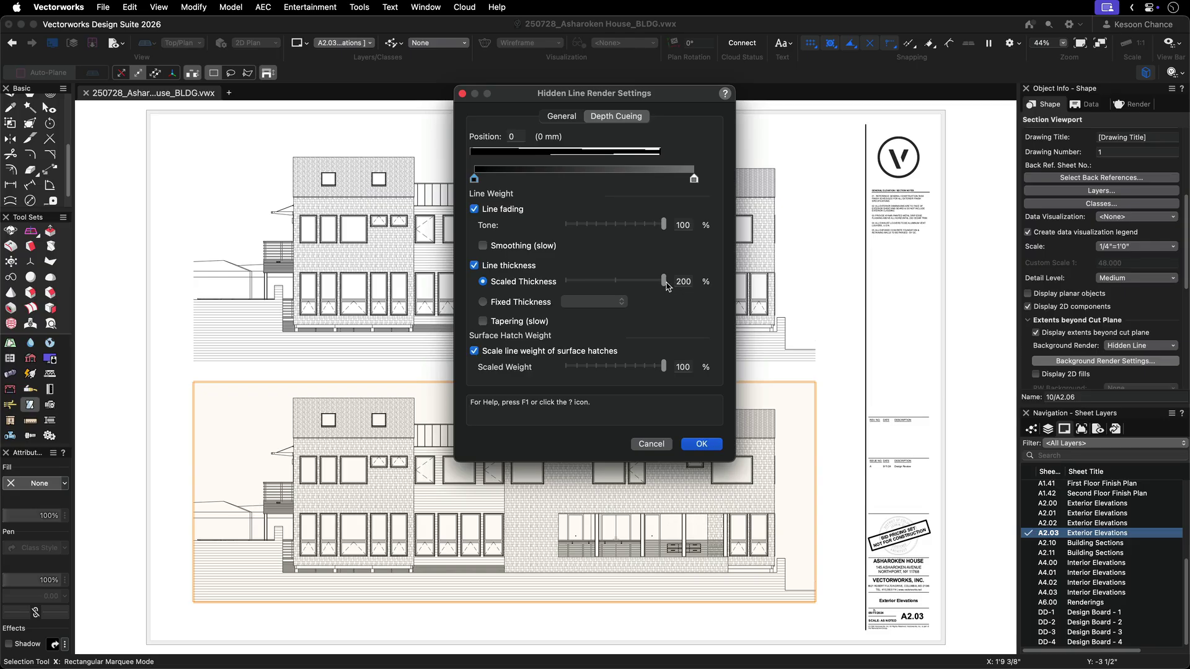
- Set the scaled thickness at depth position 1 to 49%, apply the render settings, and update the viewport
{"action": "left_click", "coordinate": [693, 180]}
{"action": "left_click_drag", "start_coordinate": [615, 282], "coordinate": [592, 286]}
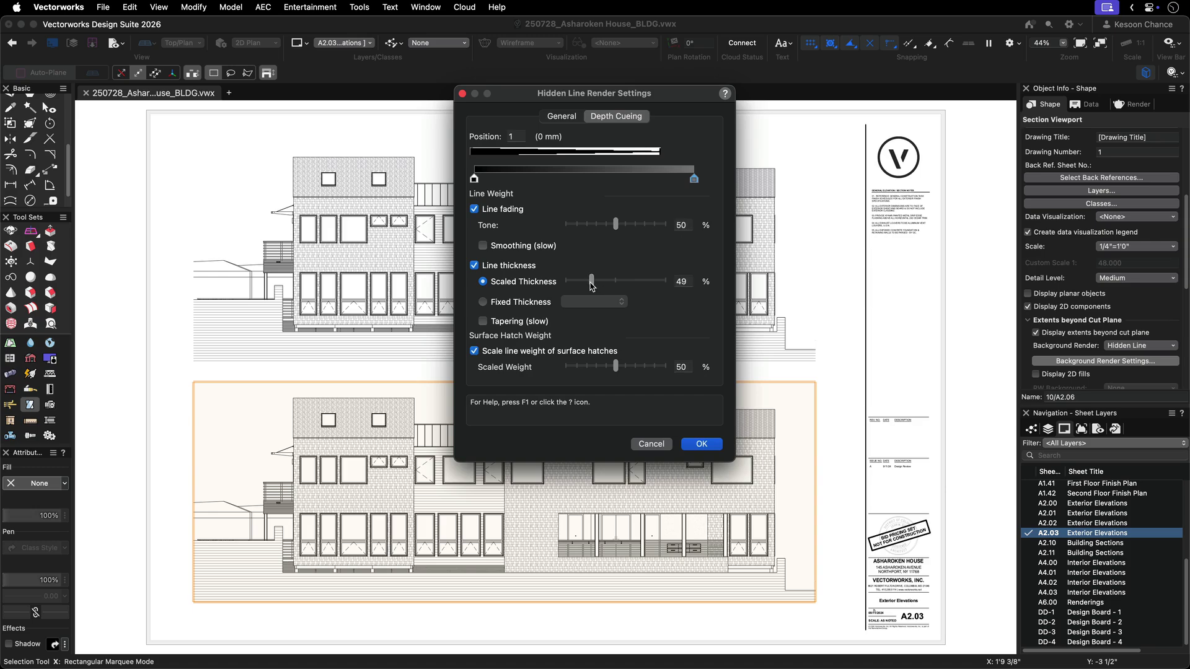
{"action": "left_click", "coordinate": [701, 444]}
{"action": "scroll", "coordinate": [1066, 232], "scroll_direction": "up", "scroll_amount": 3}
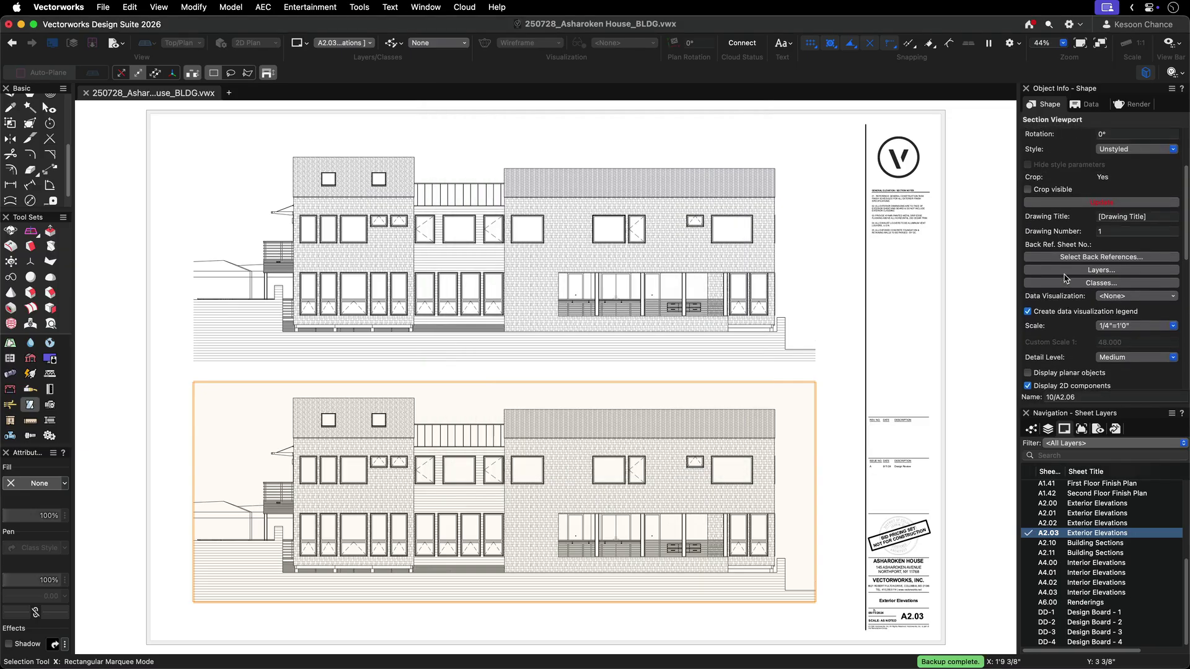
{"action": "left_click", "coordinate": [1069, 204]}
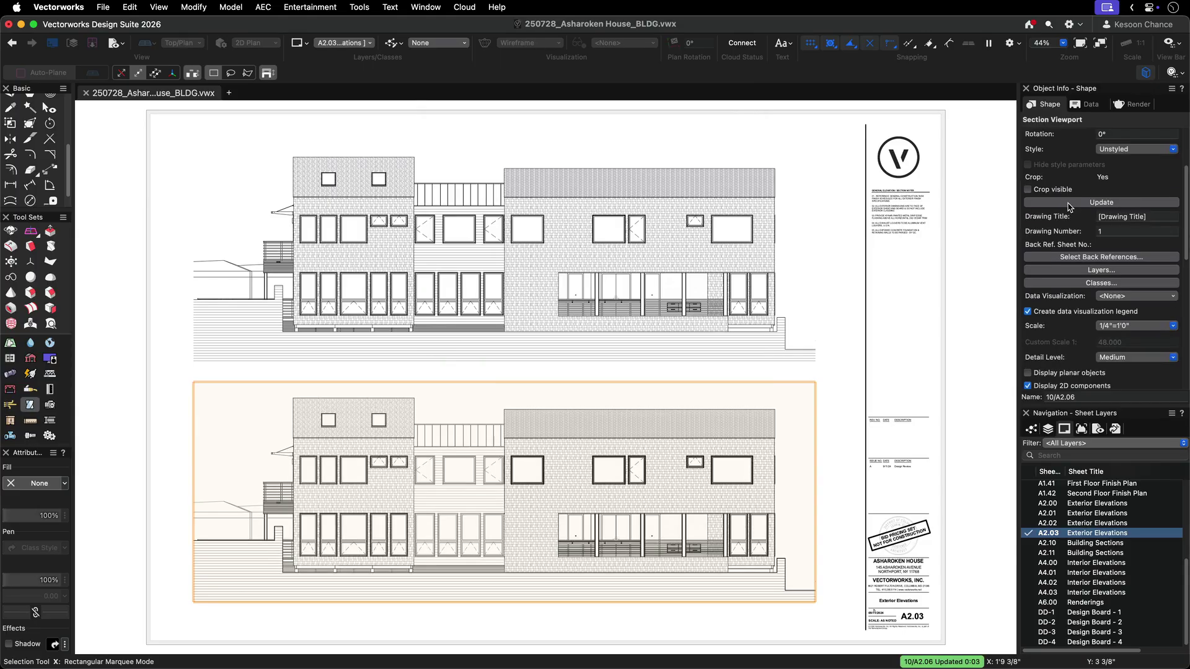
- Raise the scaled line thickness at depth position 1 to about 190% in the background render settings and apply it
{"action": "scroll", "coordinate": [1069, 206], "scroll_direction": "down", "scroll_amount": 4}
{"action": "left_click", "coordinate": [1104, 326]}
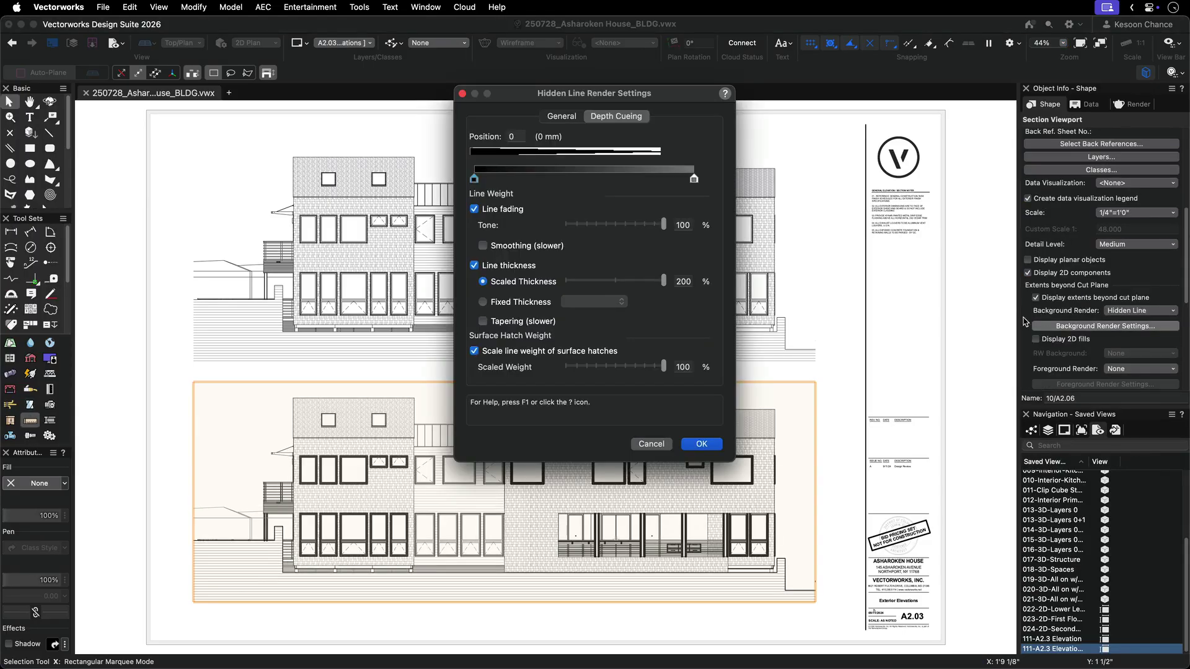
{"action": "left_click", "coordinate": [694, 179]}
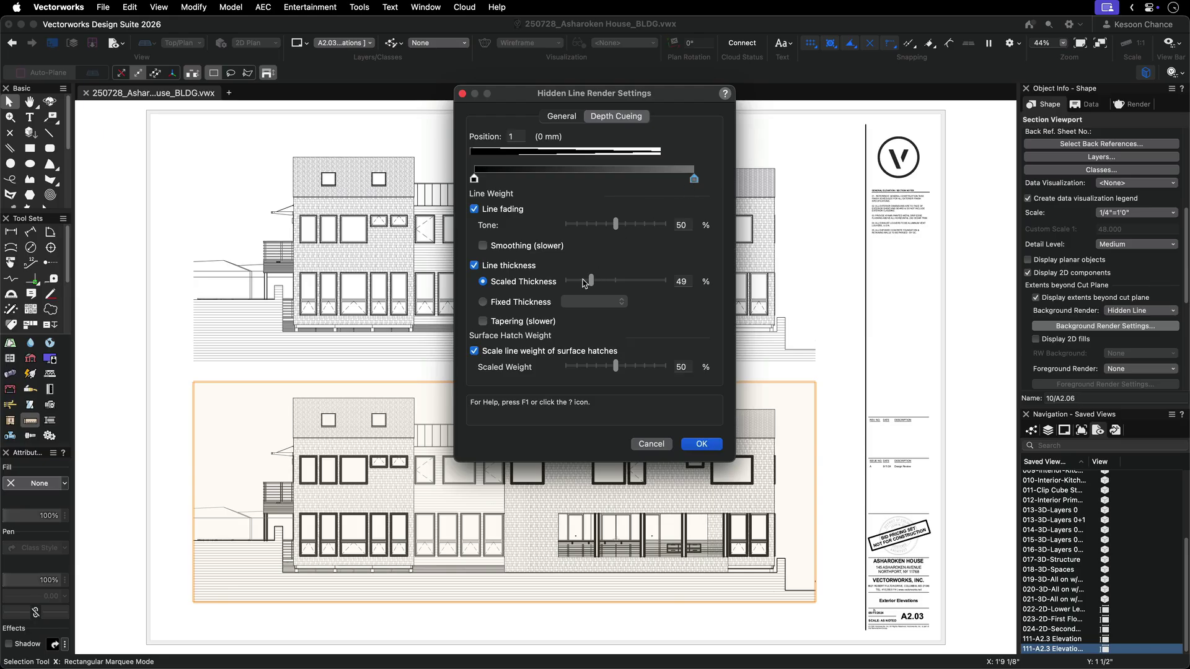
{"action": "left_click_drag", "start_coordinate": [590, 280], "coordinate": [663, 281]}
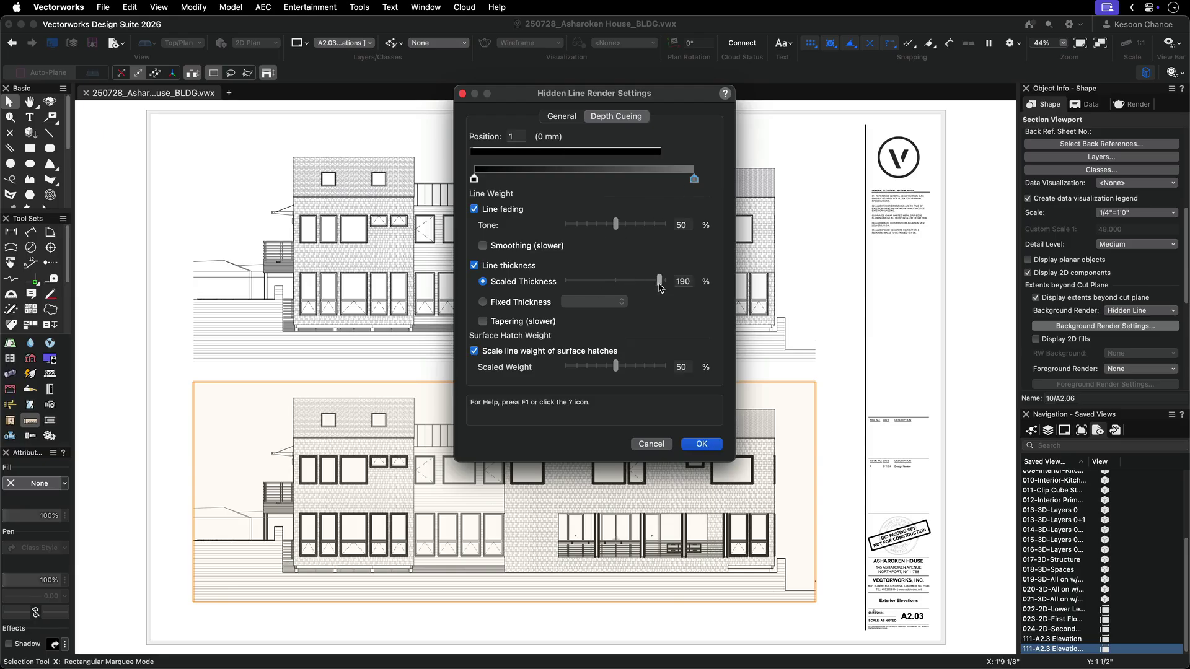
{"action": "left_click", "coordinate": [701, 444]}
- Activate the last 111-A2.3 elevation saved view and set its viewport's fixed line thickness at depth position 0.08 to 0.70
{"action": "double_click", "coordinate": [1116, 650]}
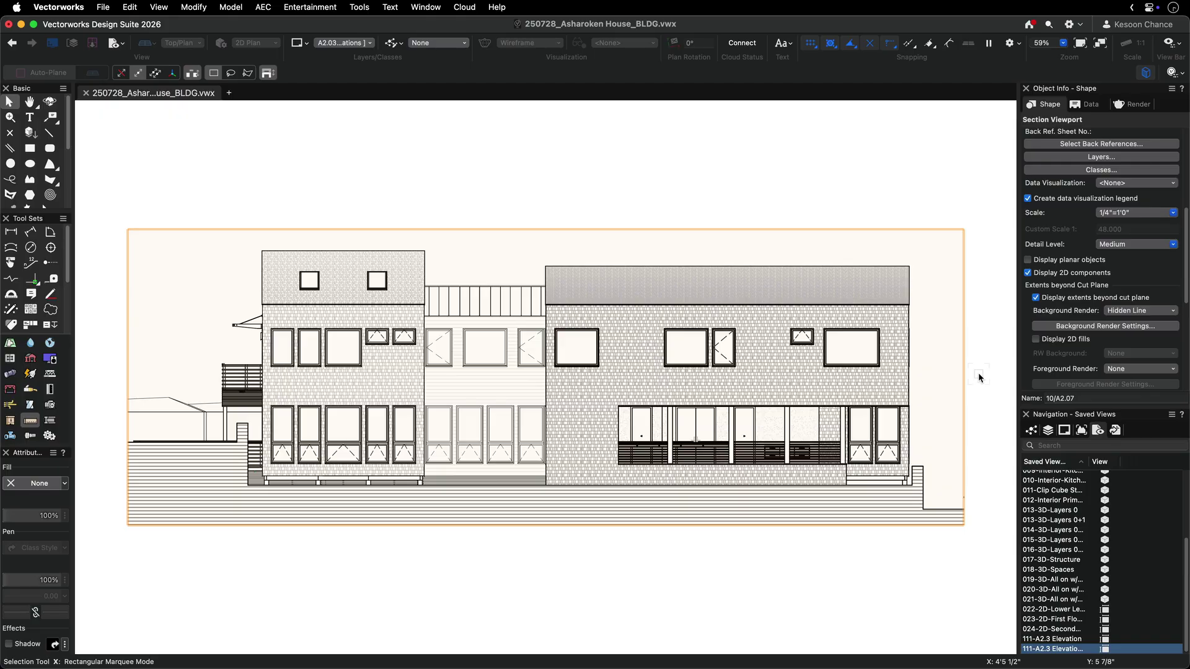
{"action": "left_click", "coordinate": [1058, 329]}
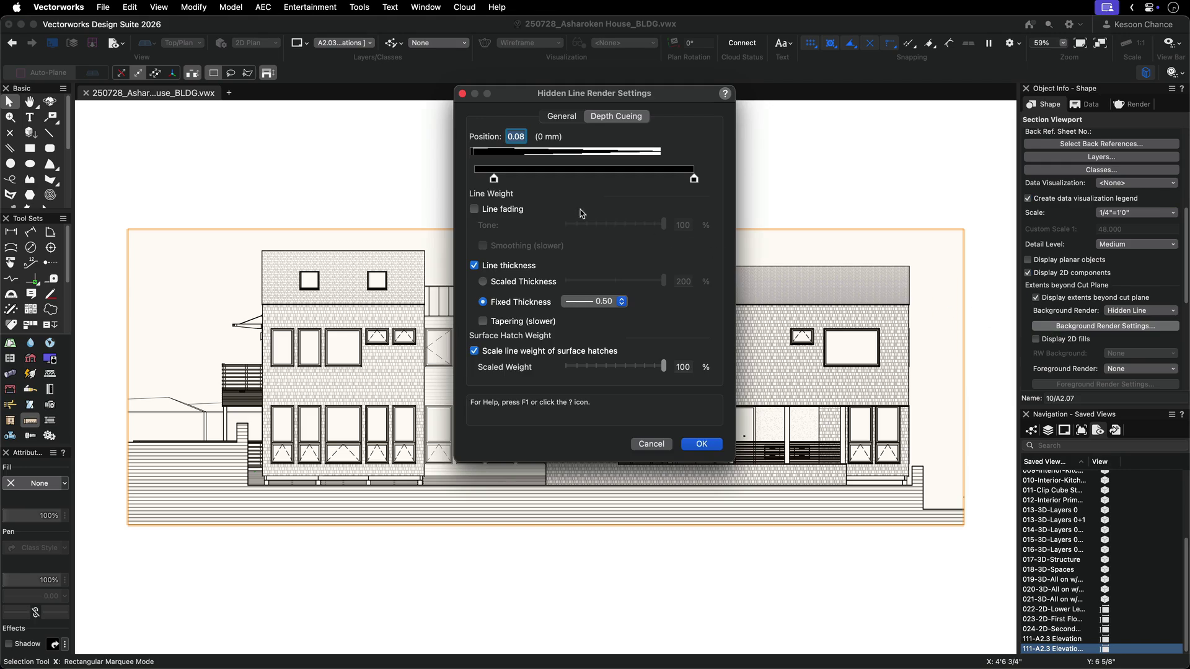
{"action": "left_click", "coordinate": [495, 181]}
{"action": "left_click", "coordinate": [620, 302]}
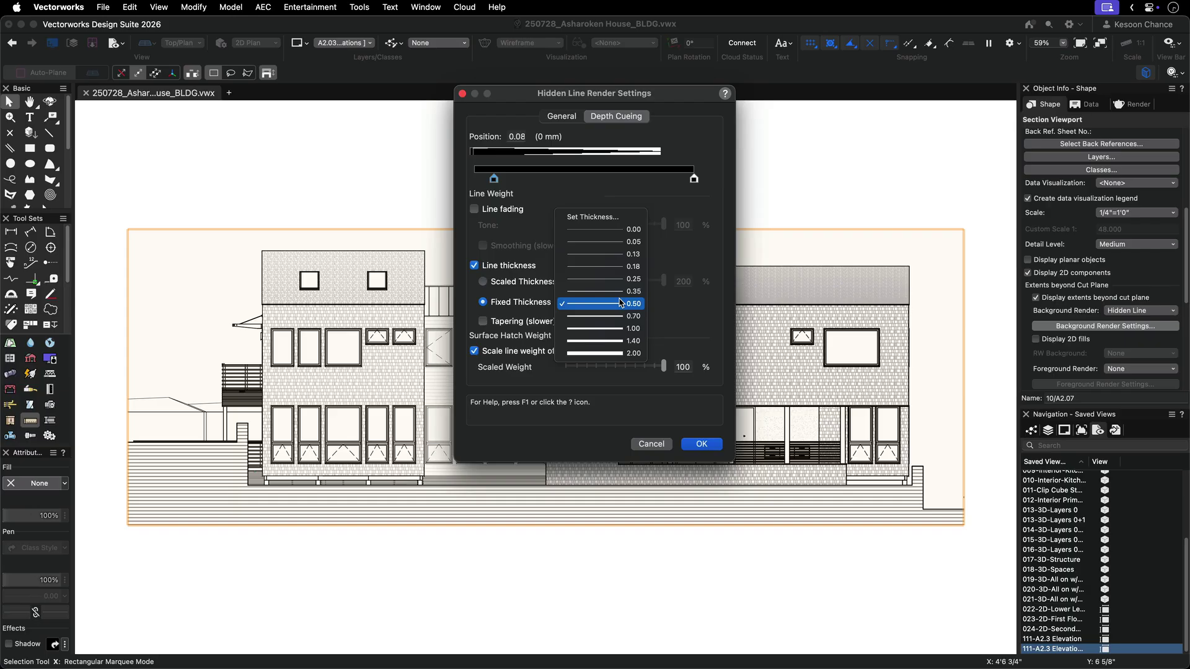
{"action": "left_click", "coordinate": [625, 316]}
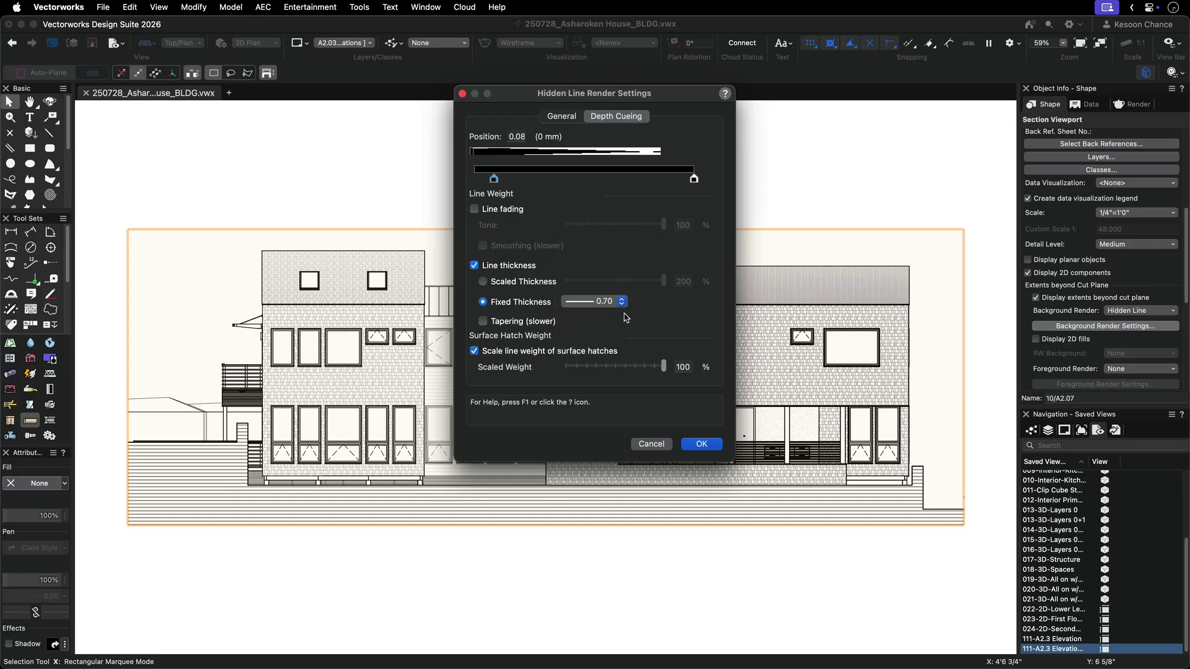
- Set the fixed line thickness at depth position 1 to 0.13 and apply the render settings
{"action": "left_click", "coordinate": [693, 179]}
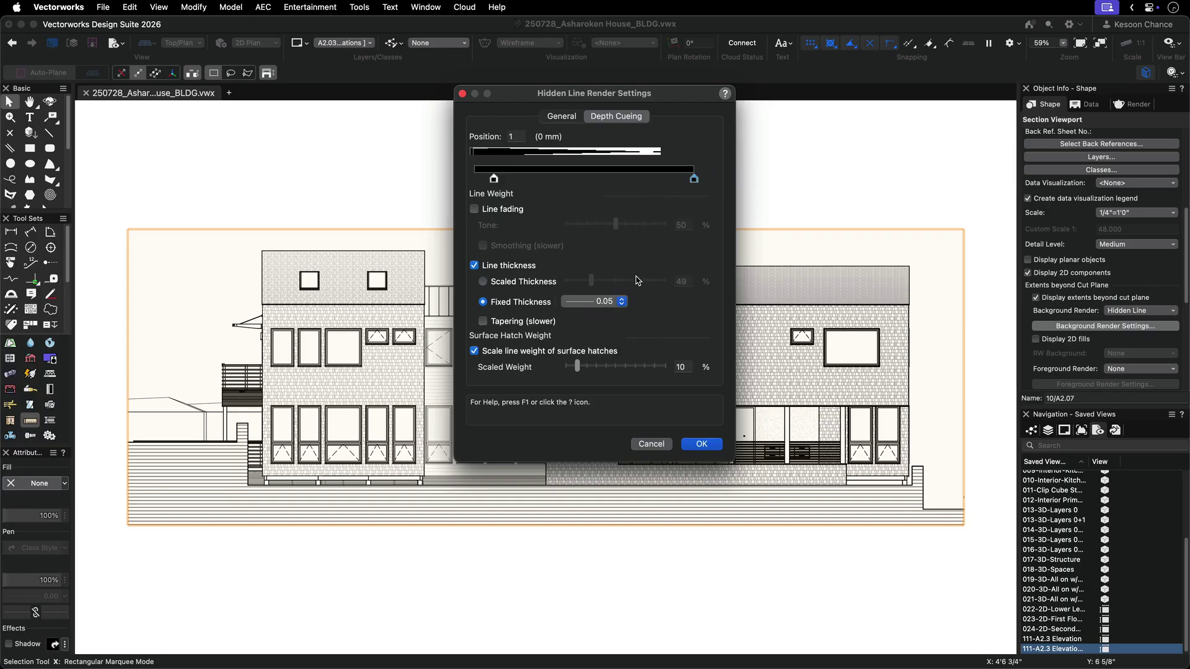
{"action": "left_click", "coordinate": [620, 301]}
{"action": "left_click", "coordinate": [625, 315]}
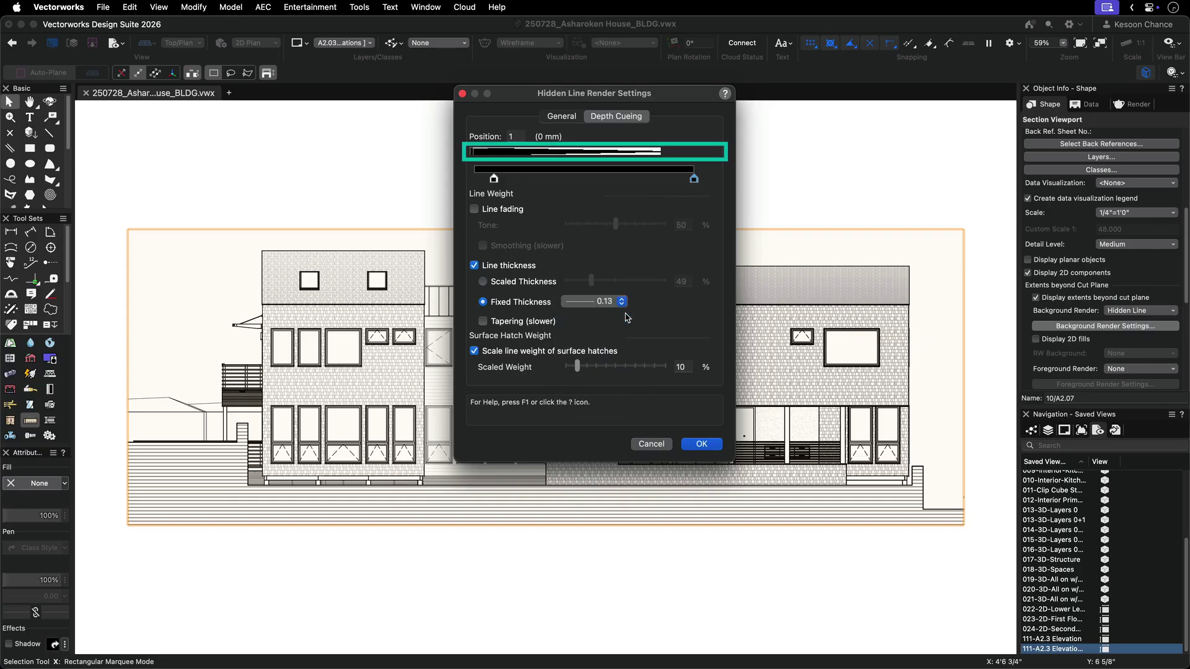
{"action": "left_click", "coordinate": [701, 444]}
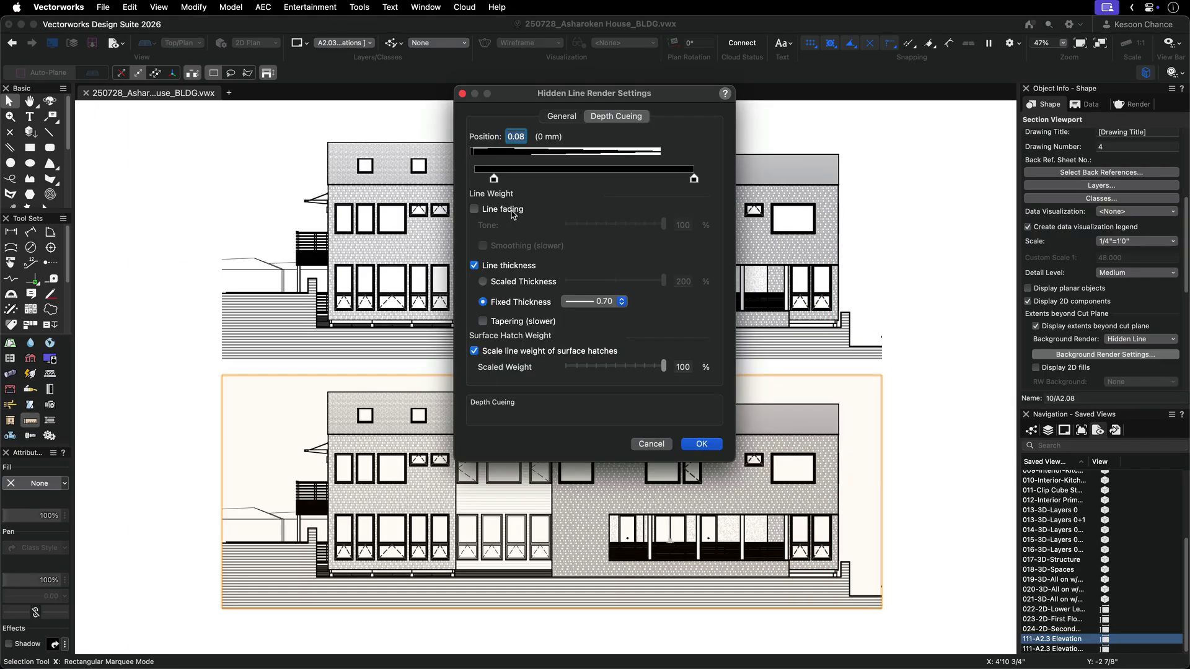
- Enable line fading for the lower elevation viewport, set the tone at position 1 to 23%, and apply it
{"action": "left_click", "coordinate": [512, 211]}
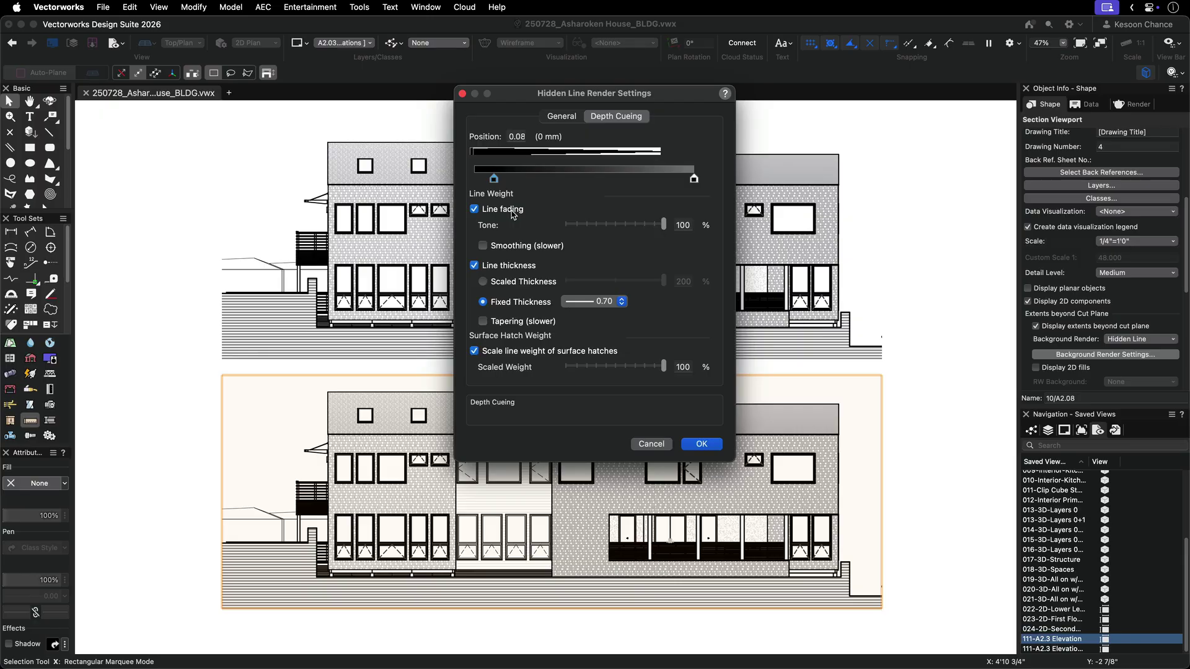
{"action": "left_click", "coordinate": [694, 179]}
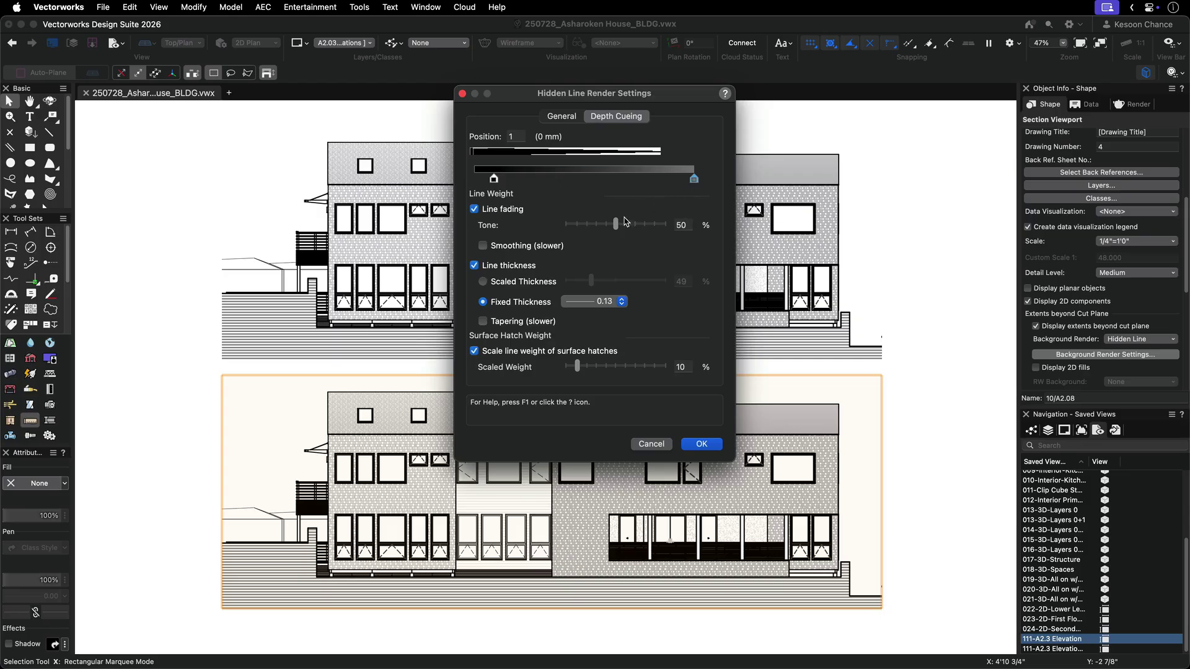
{"action": "left_click_drag", "start_coordinate": [615, 225], "coordinate": [591, 227]}
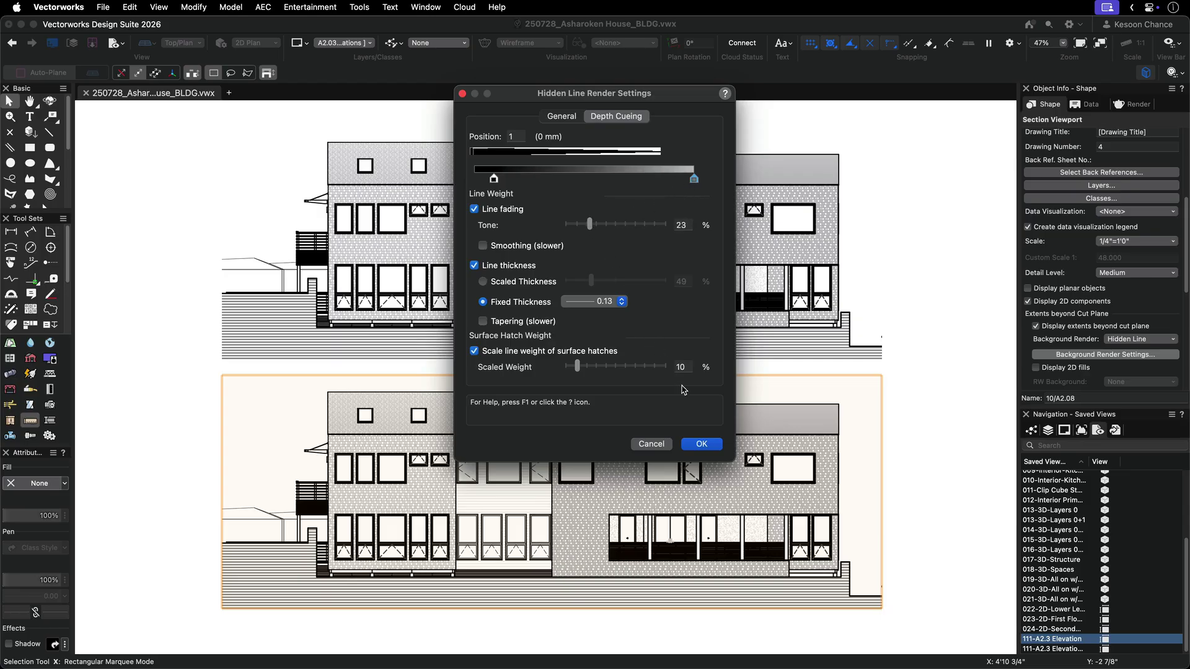
{"action": "left_click", "coordinate": [702, 444]}
- Set the line fading tone at depth position 1 to 0%, apply it, and deselect the viewport
{"action": "left_click", "coordinate": [1077, 356]}
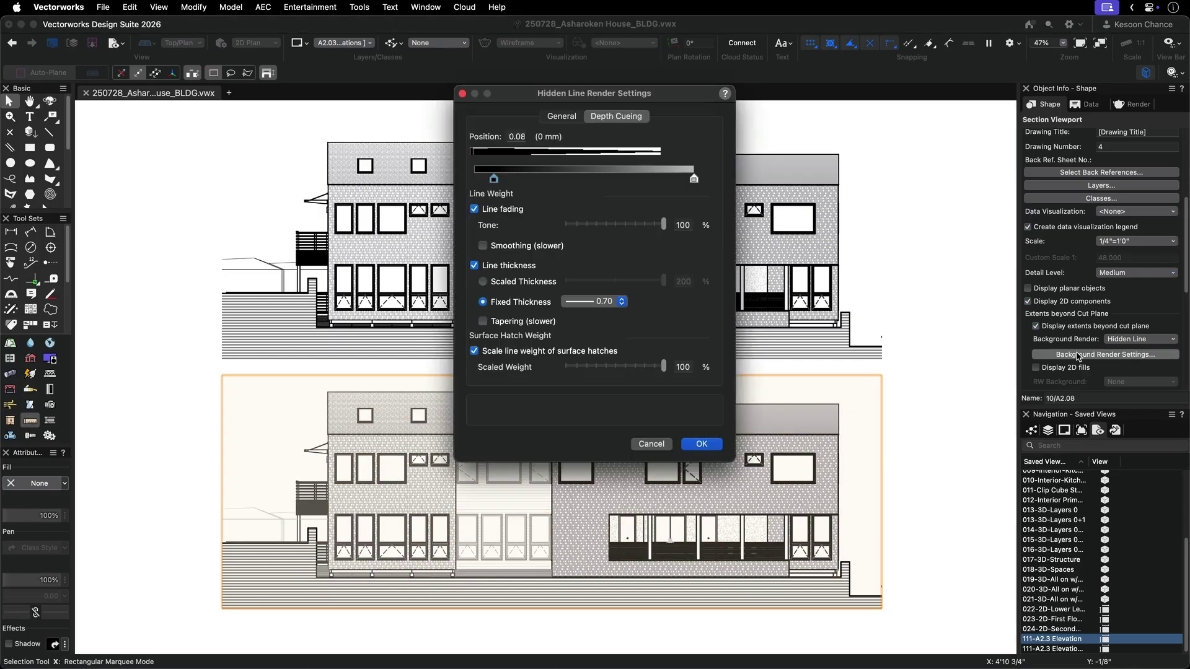
{"action": "left_click", "coordinate": [693, 179]}
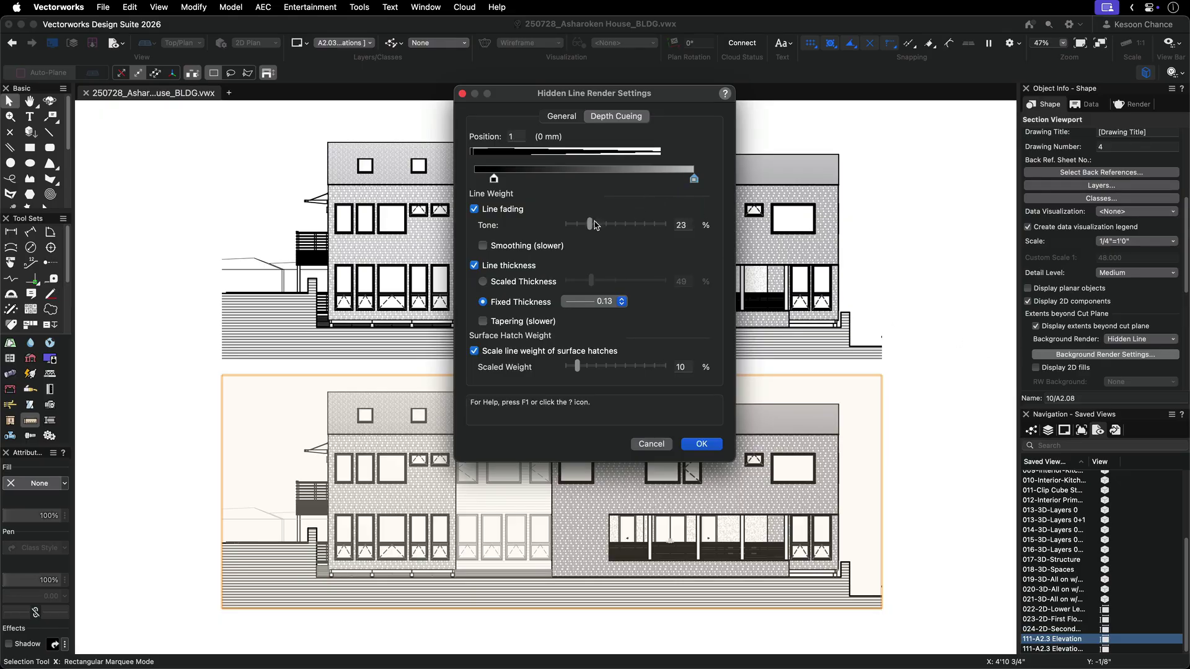
{"action": "left_click_drag", "start_coordinate": [589, 224], "coordinate": [562, 228]}
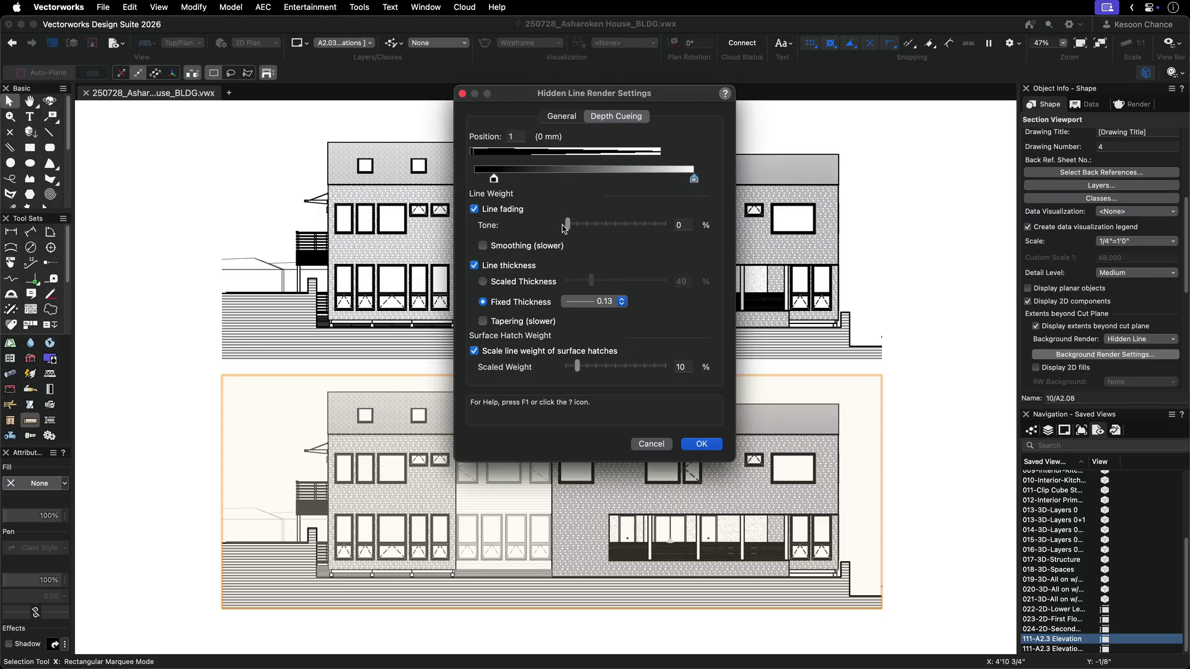
{"action": "left_click", "coordinate": [703, 444]}
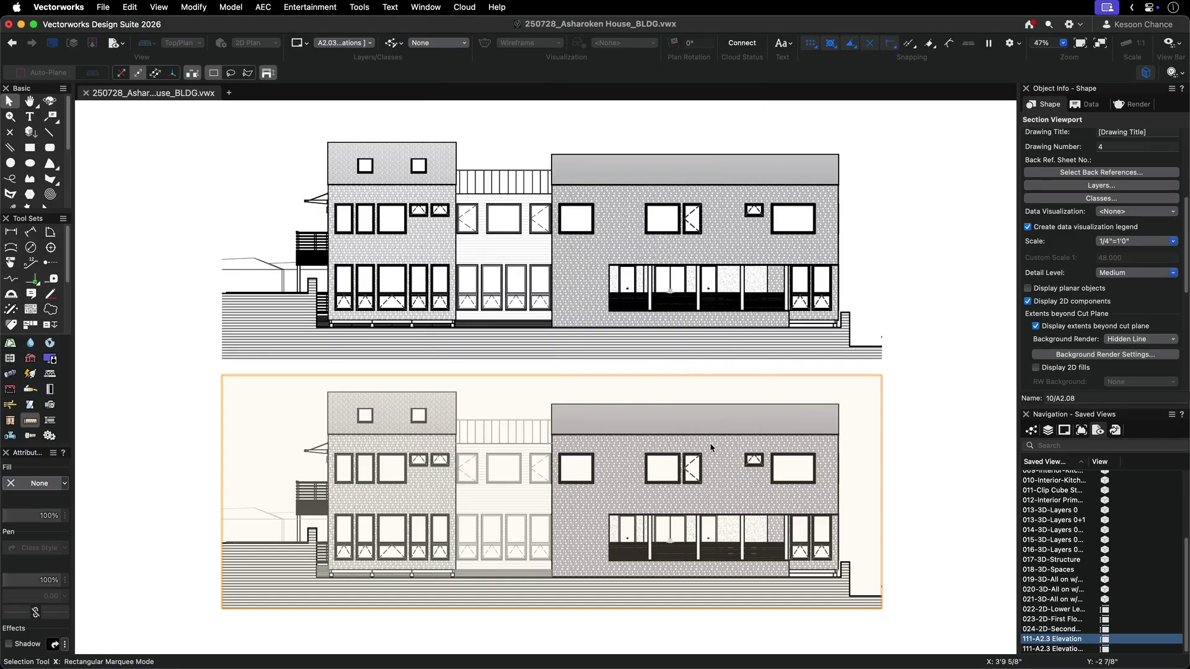
{"action": "left_click", "coordinate": [918, 510]}
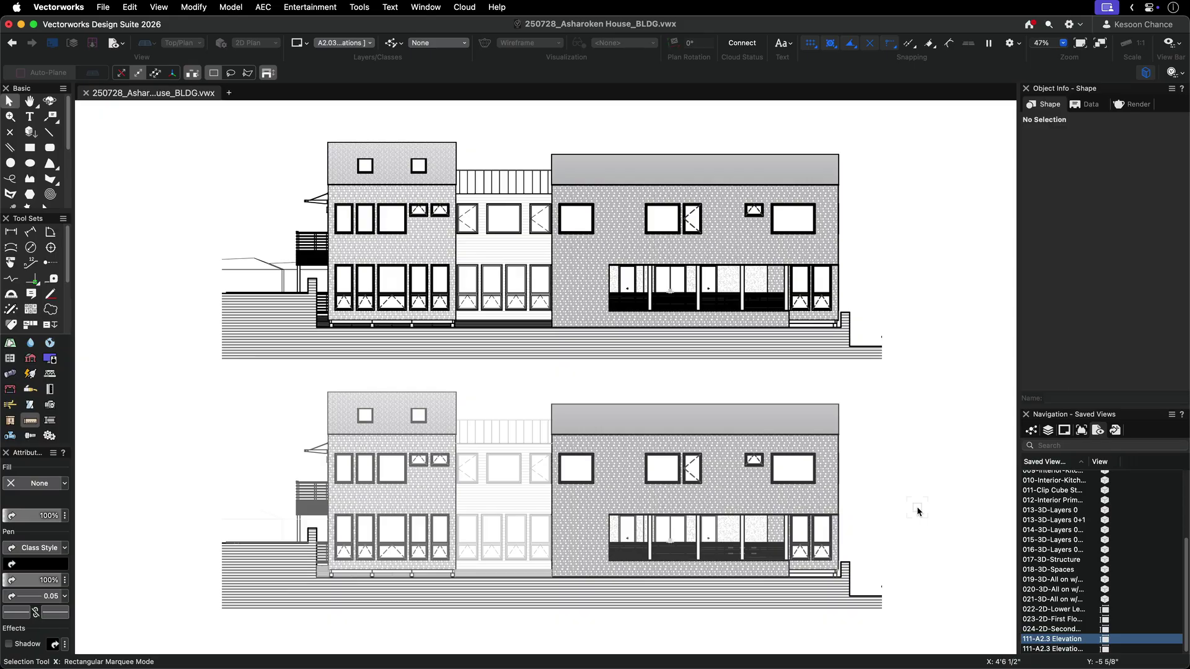
- Move the lower viewport's far depth cueing marker to position 0.58 and apply the render settings
{"action": "left_click", "coordinate": [918, 510]}
{"action": "left_click", "coordinate": [1106, 355]}
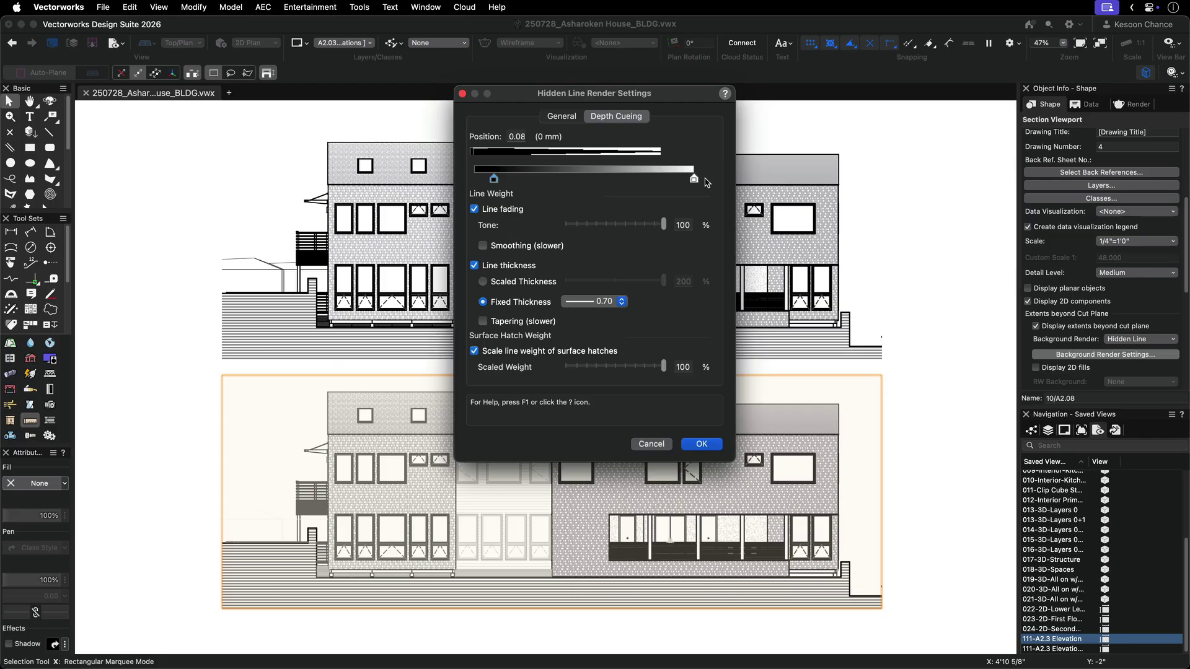
{"action": "left_click_drag", "start_coordinate": [694, 180], "coordinate": [604, 181]}
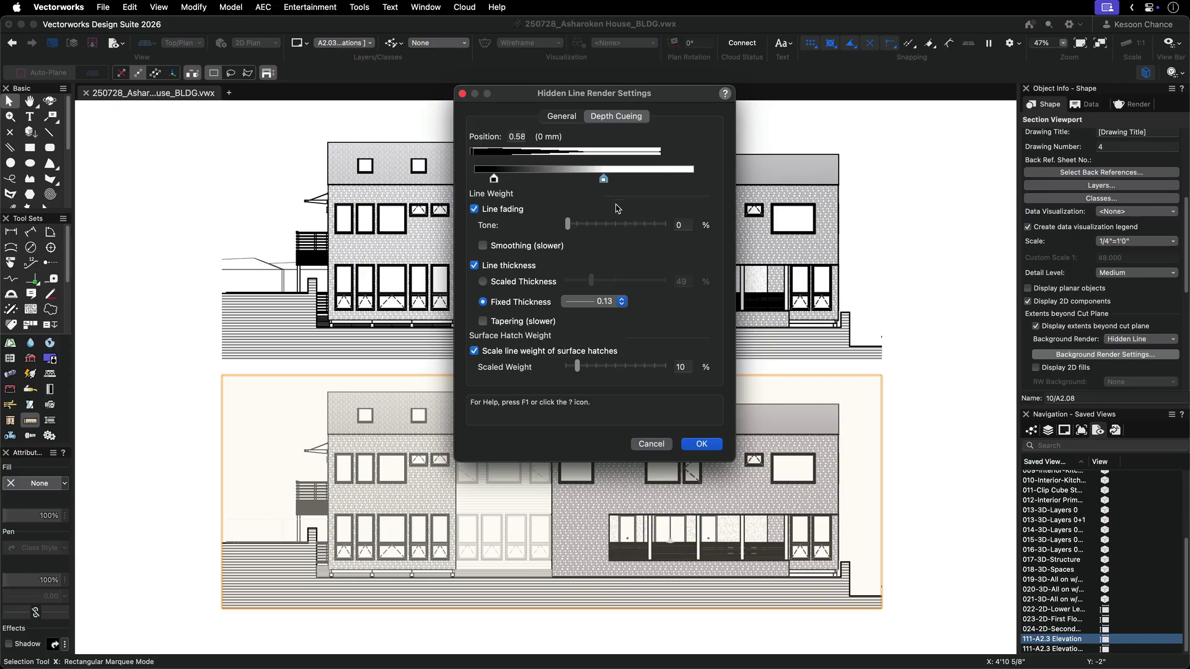
{"action": "left_click", "coordinate": [709, 446]}
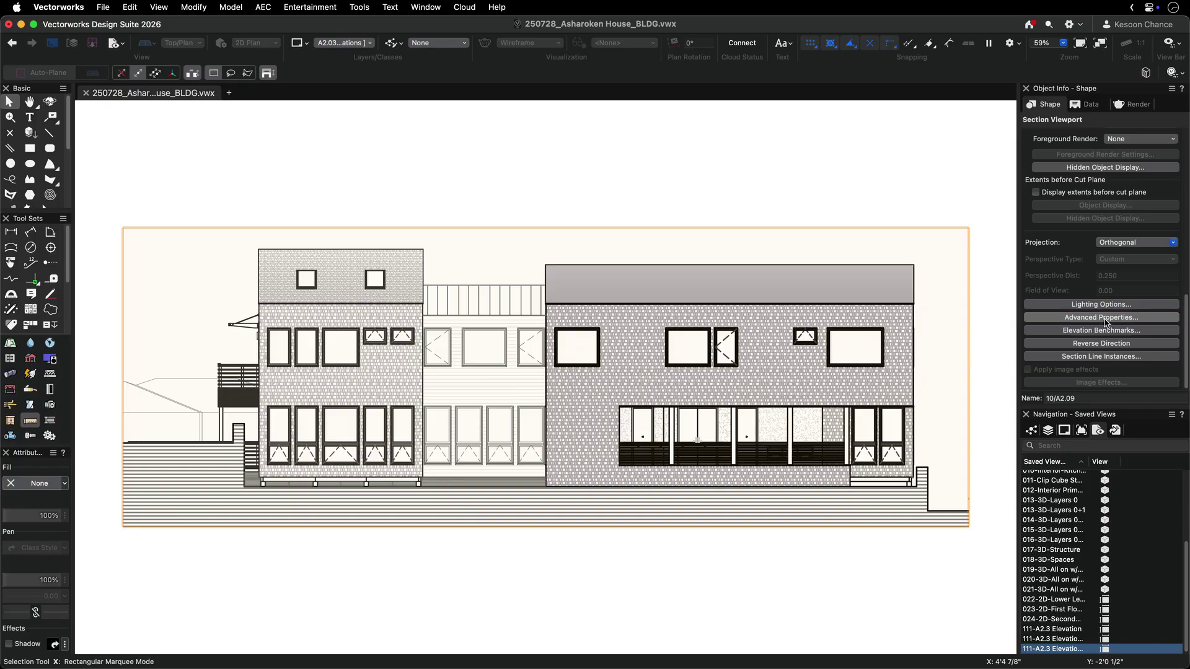
- Limit the section viewport's extents beyond the cut plane to a finite depth, with 100 as the feet value
{"action": "left_click", "coordinate": [1106, 317]}
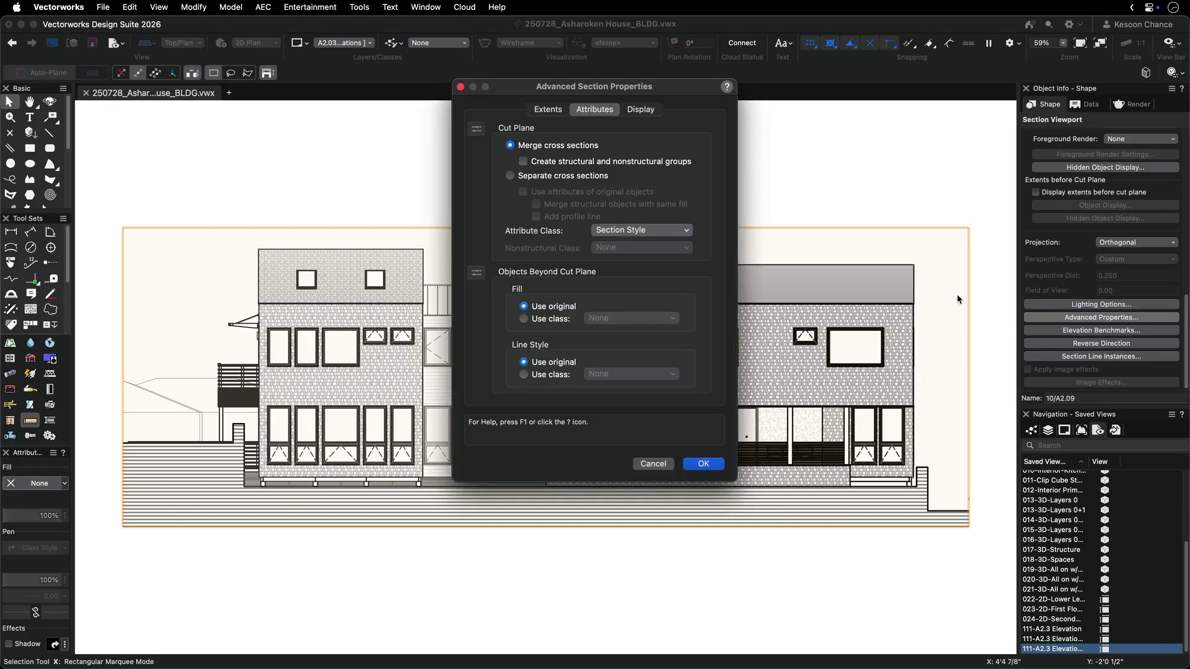
{"action": "left_click", "coordinate": [548, 110]}
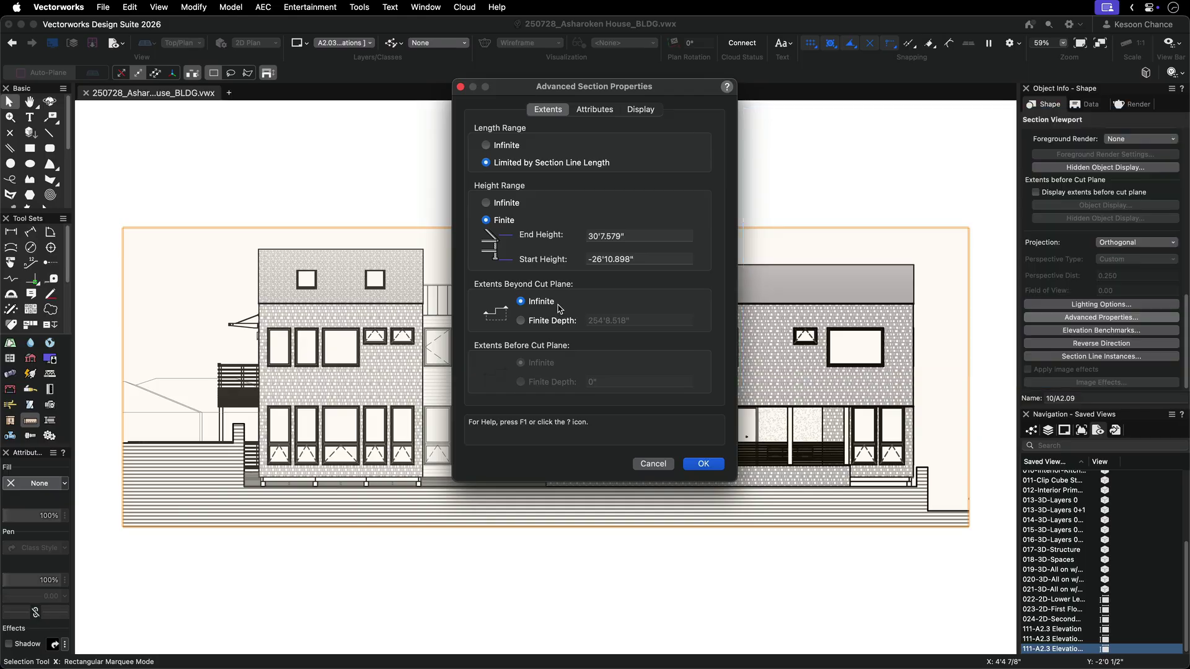
{"action": "left_click", "coordinate": [527, 322]}
{"action": "left_click_drag", "start_coordinate": [603, 321], "coordinate": [577, 320]}
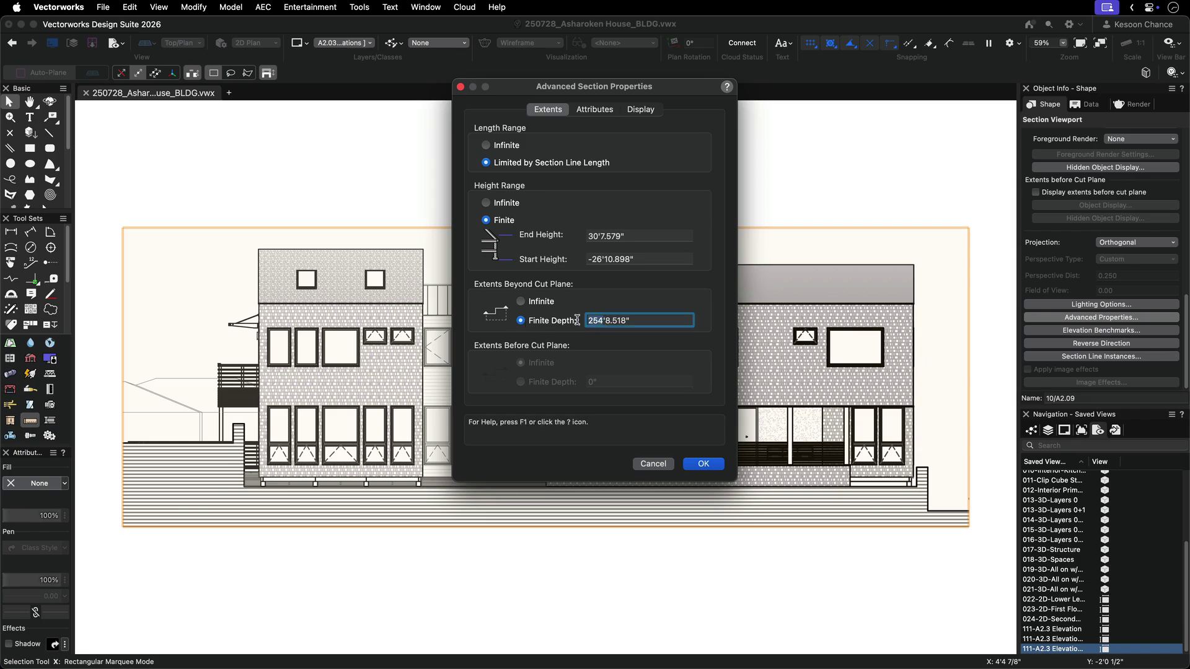
{"action": "type", "text": "100"}
{"action": "left_click", "coordinate": [699, 463]}
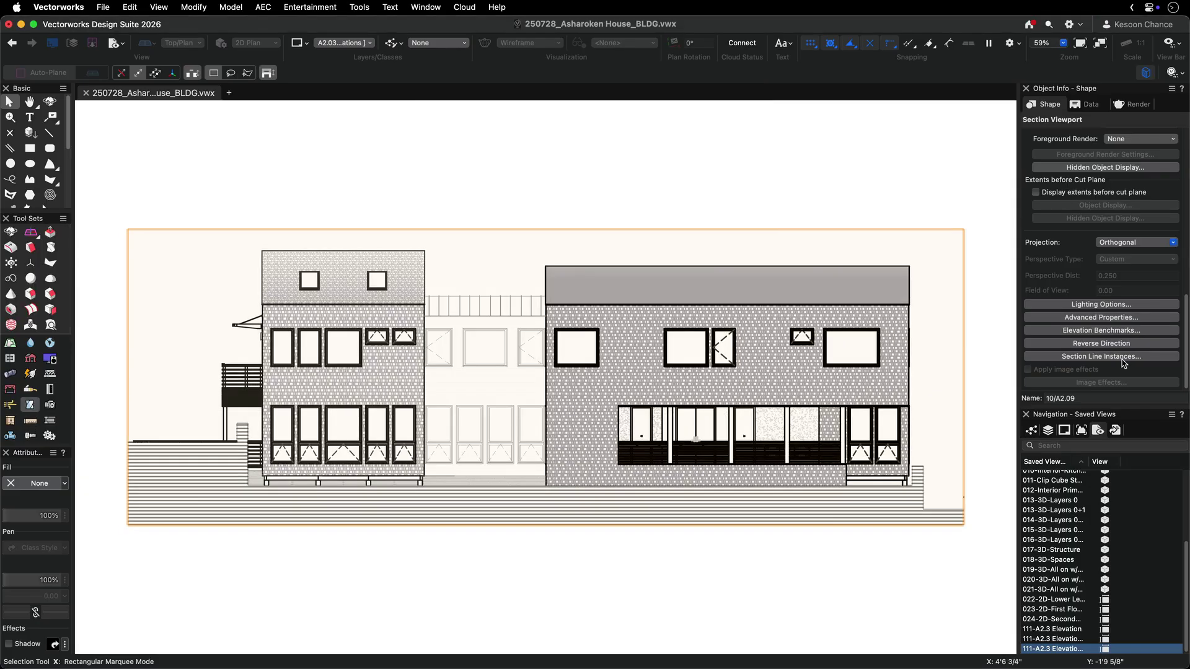
- Activate the viewport's section line on the 1-Floor Structure layer and pull its depth boundary in close to the house lot
{"action": "left_click", "coordinate": [1122, 358]}
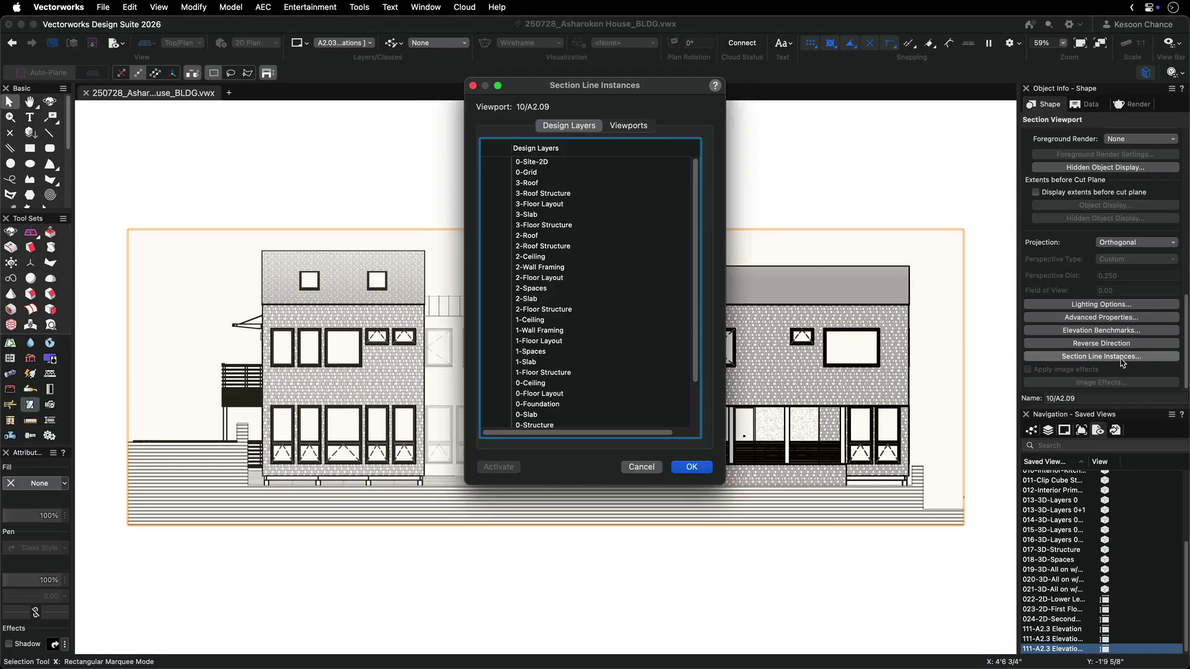
{"action": "left_click", "coordinate": [496, 373]}
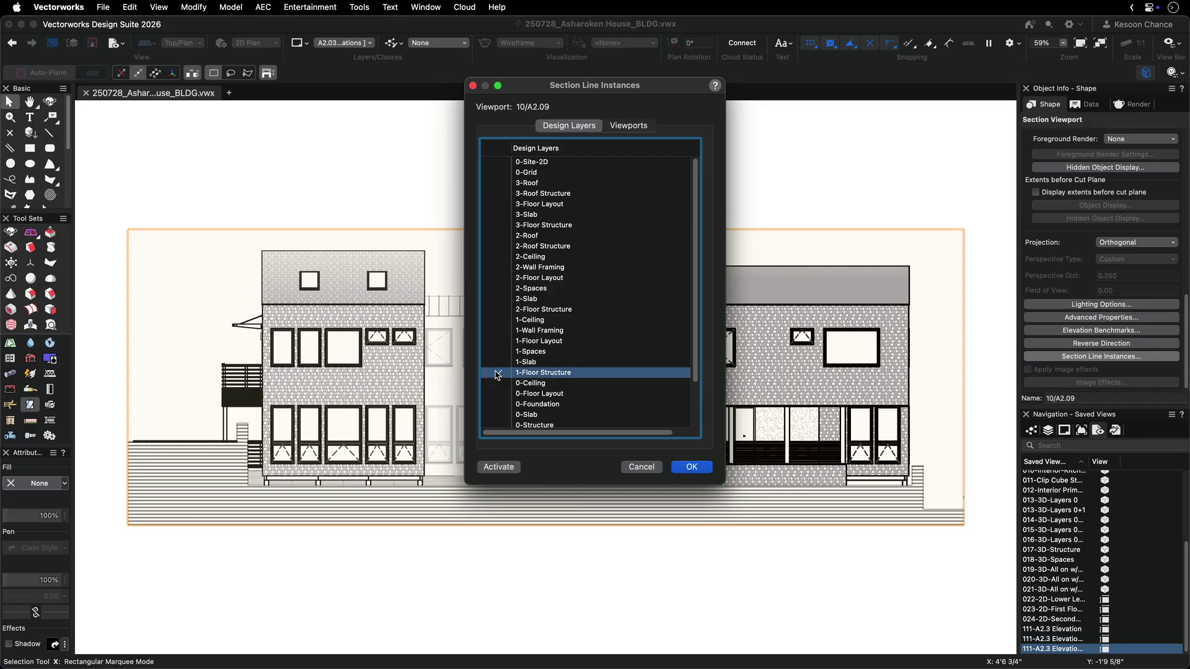
{"action": "left_click", "coordinate": [499, 468]}
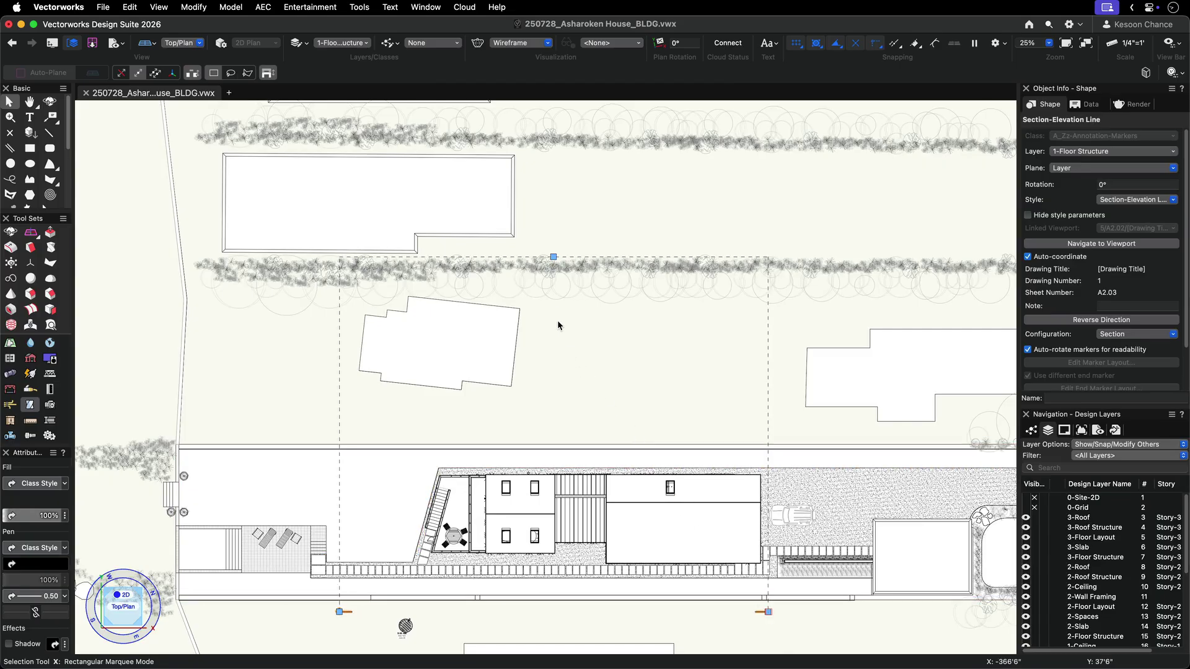
{"action": "left_click_drag", "start_coordinate": [554, 255], "coordinate": [543, 432]}
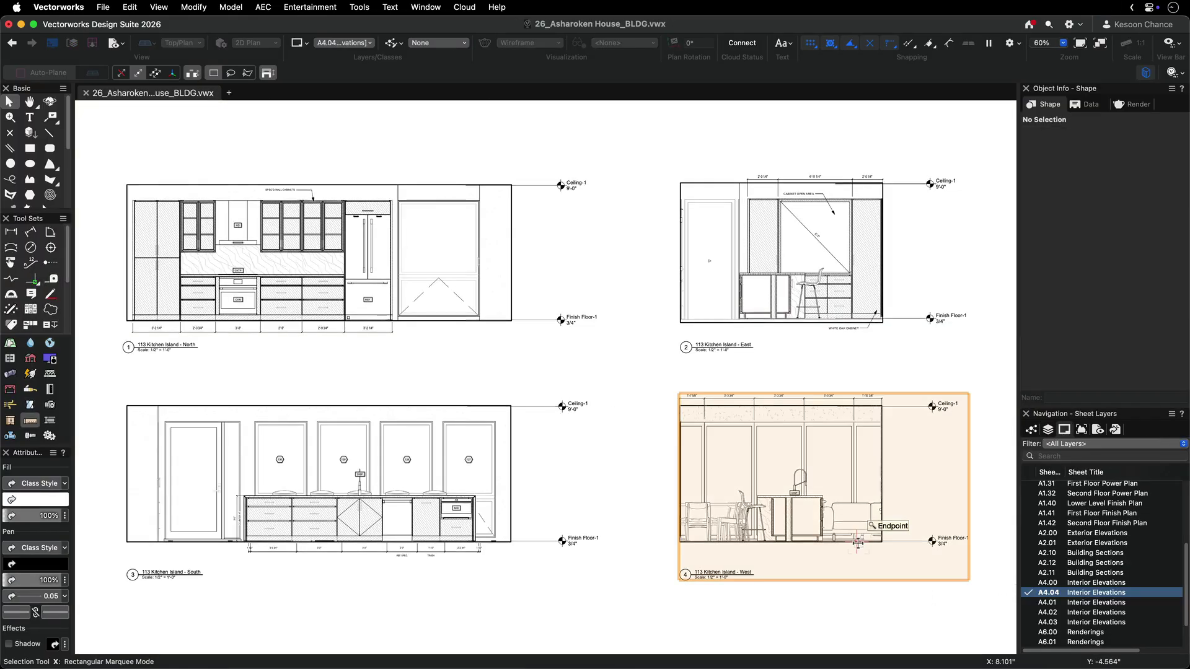
- Navigate from the 113 Kitchen Island - West viewport to its interior elevation marker in the plan
{"action": "left_click", "coordinate": [858, 544]}
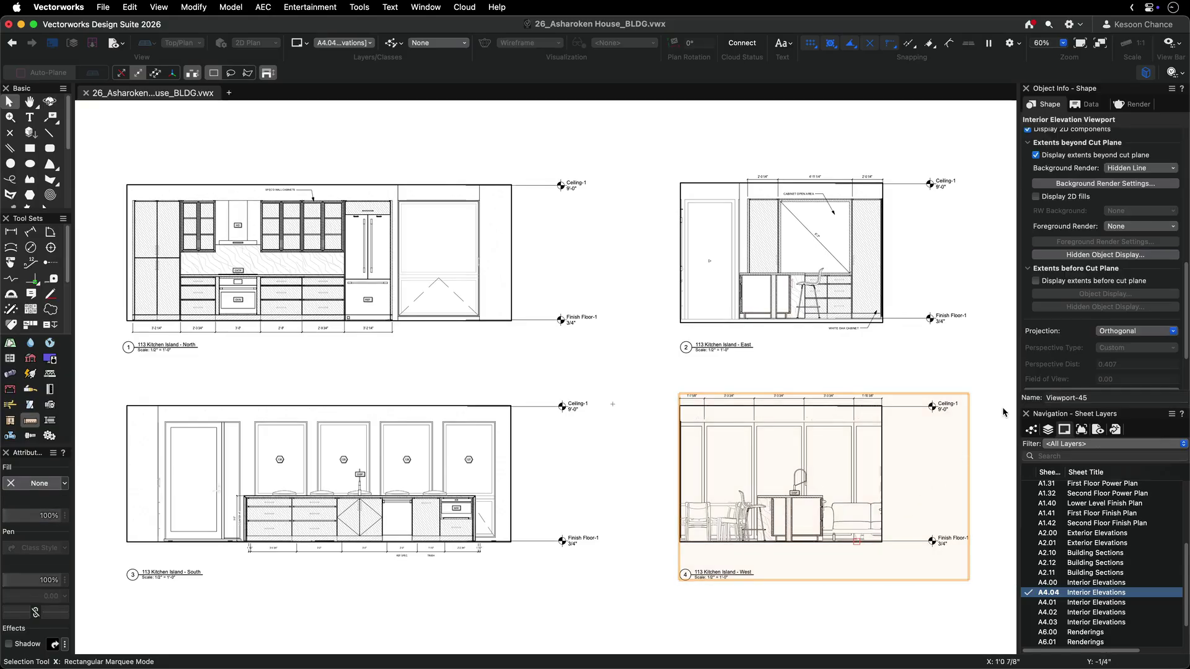
{"action": "scroll", "coordinate": [1082, 337], "scroll_direction": "down", "scroll_amount": 3}
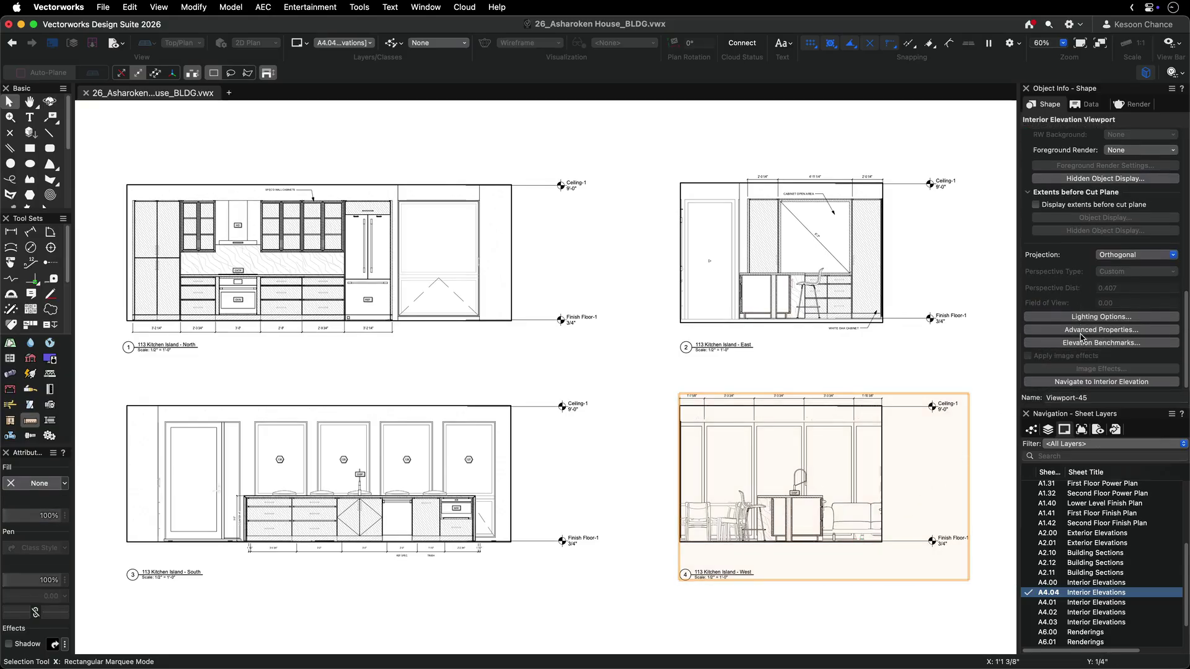
{"action": "left_click", "coordinate": [1092, 382]}
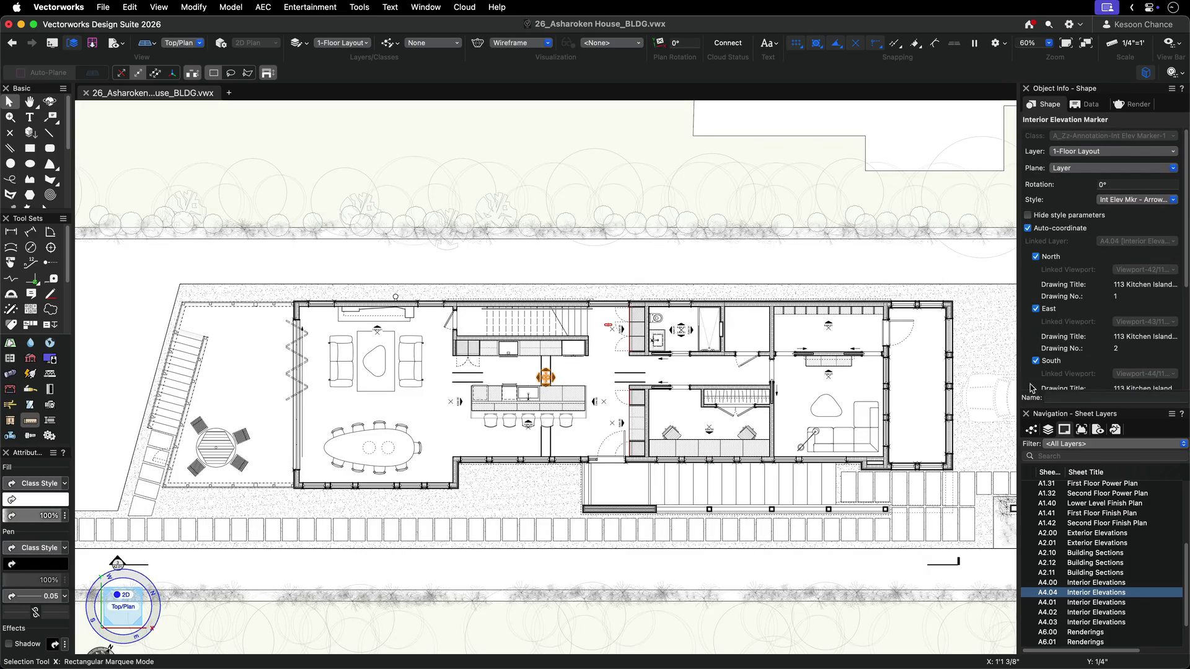
- Edit the kitchen marker's section lines and shorten a section depth from the house's end wall toward the kitchen
{"action": "left_click", "coordinate": [545, 378]}
{"action": "double_click", "coordinate": [546, 378]}
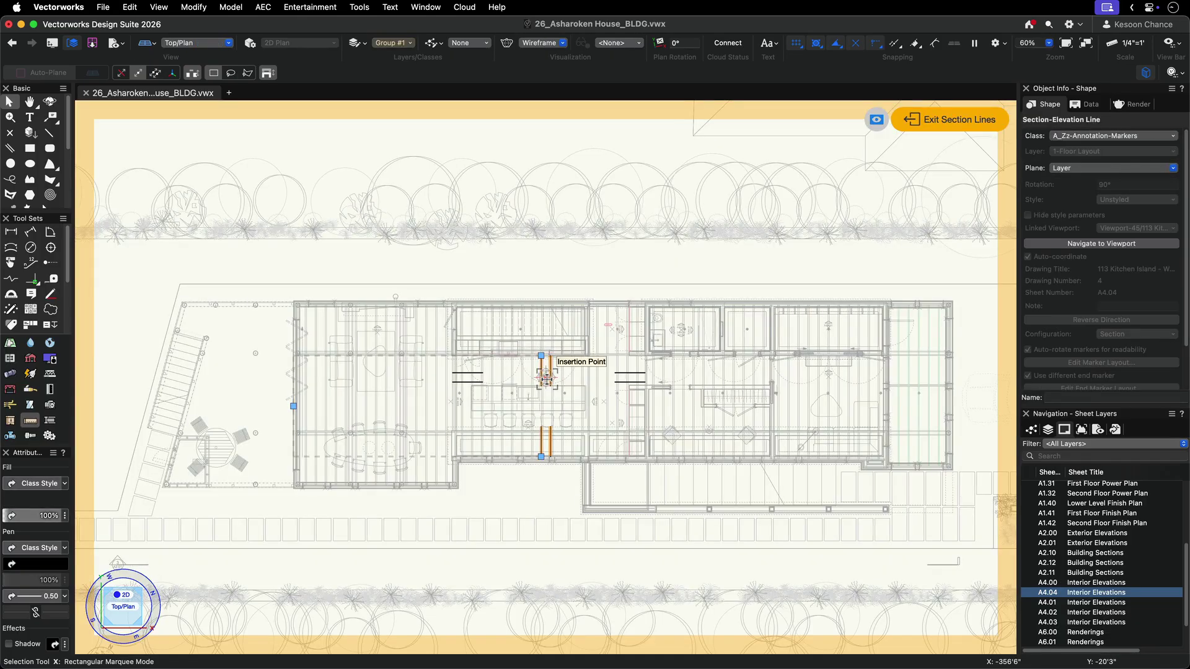
{"action": "left_click_drag", "start_coordinate": [953, 407], "coordinate": [652, 399]}
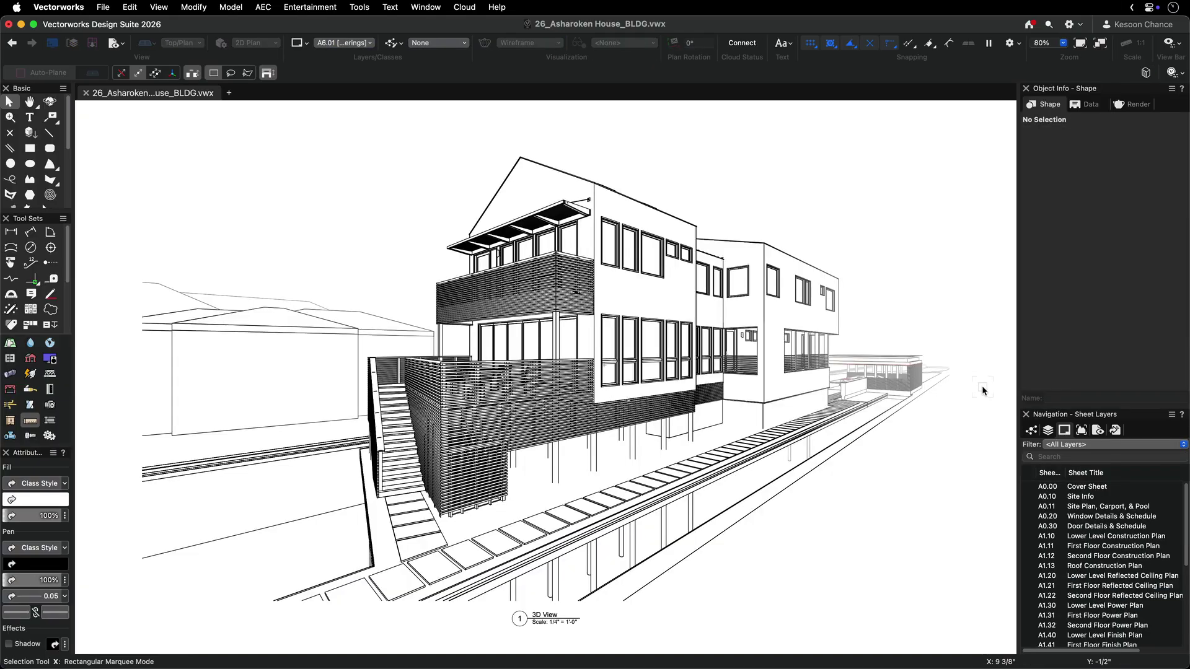
- Edit the 3D View viewport through the 3-Roof design layer, displayed with the Clip Cube
{"action": "left_click", "coordinate": [806, 372]}
{"action": "double_click", "coordinate": [731, 373]}
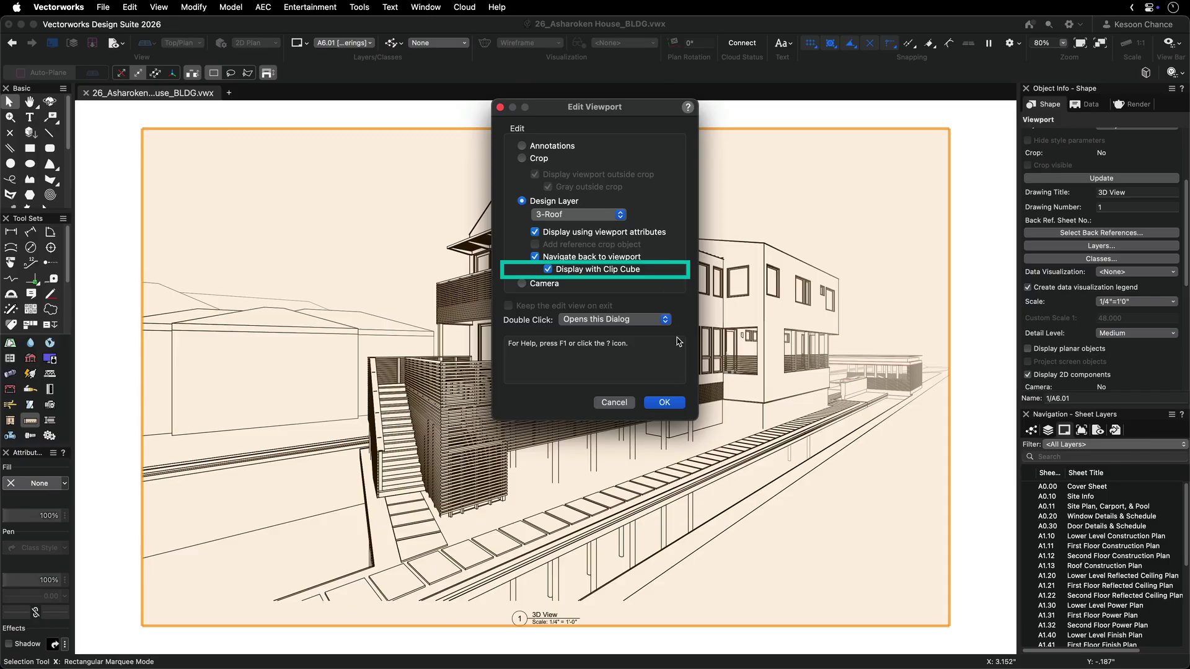
{"action": "left_click", "coordinate": [674, 404]}
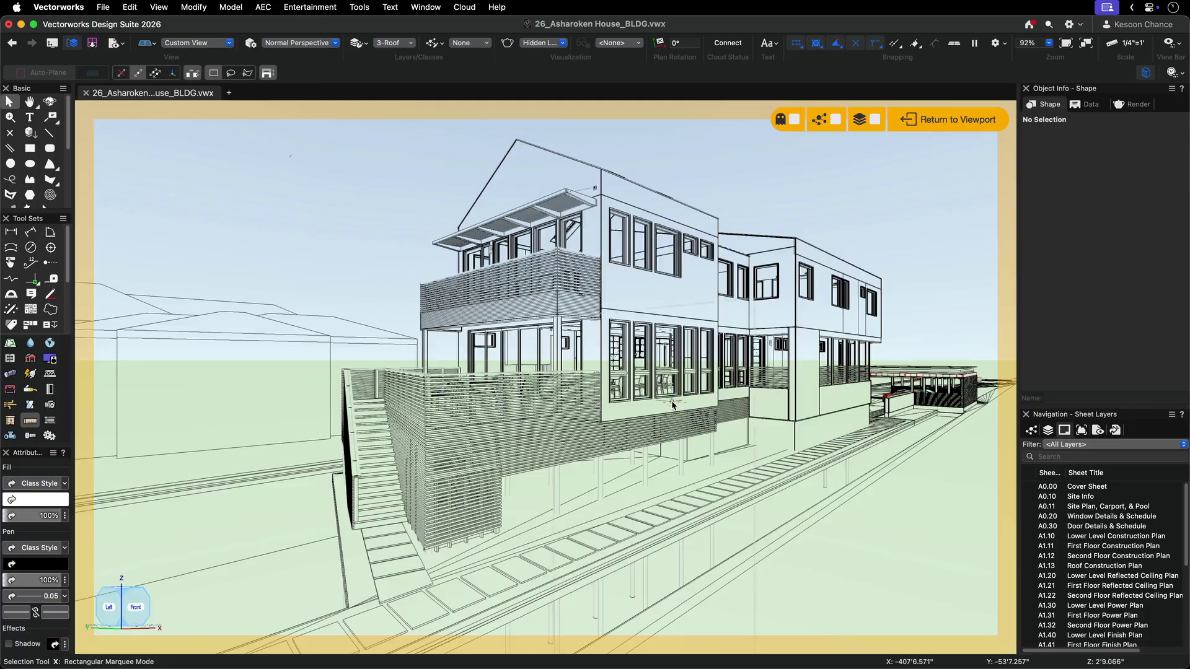
- Adjust the Clip Cube's extents around the house, return to the viewport, update it, and deselect it
{"action": "left_click", "coordinate": [616, 531]}
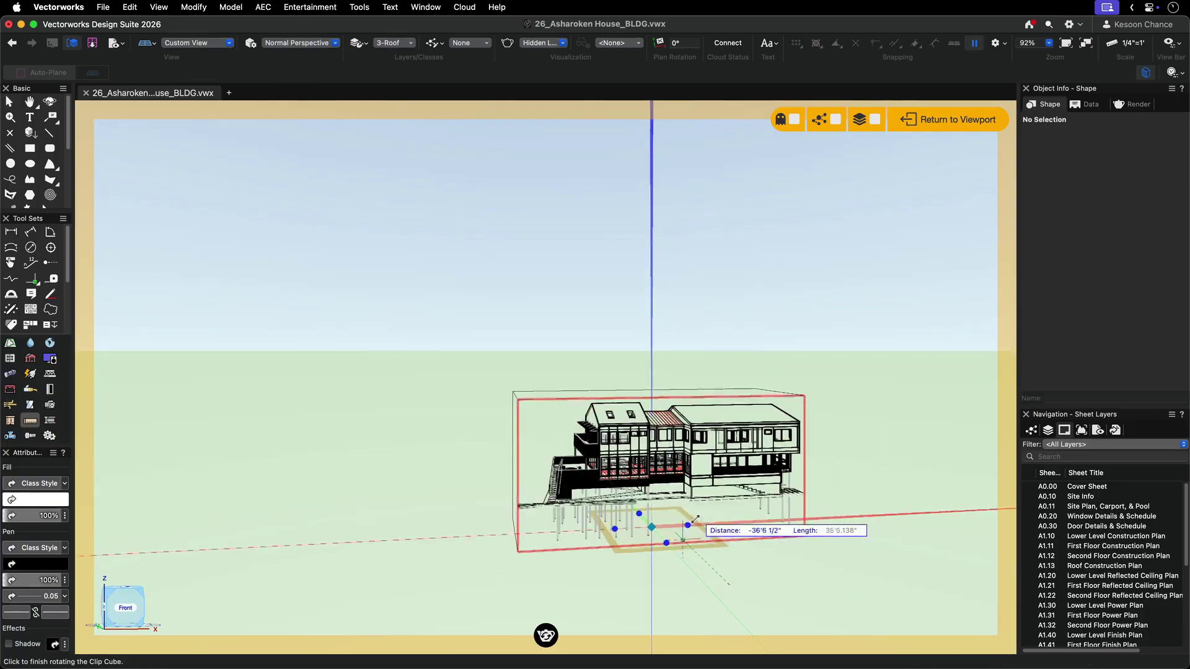
{"action": "left_click", "coordinate": [709, 516]}
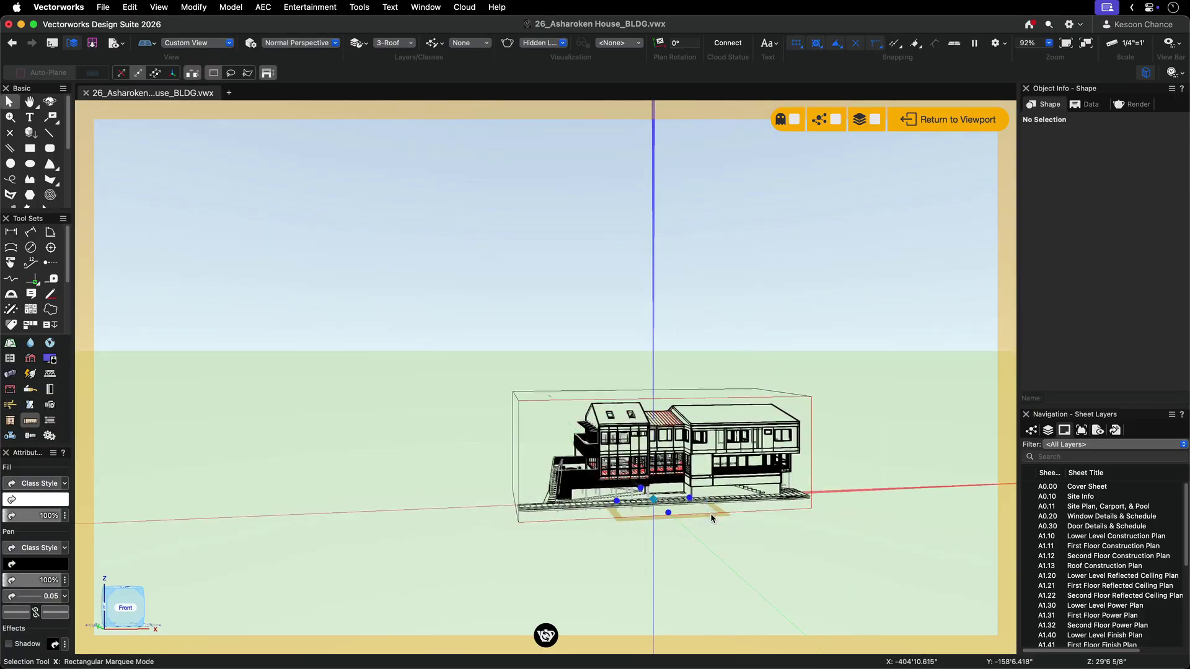
{"action": "left_click", "coordinate": [950, 122]}
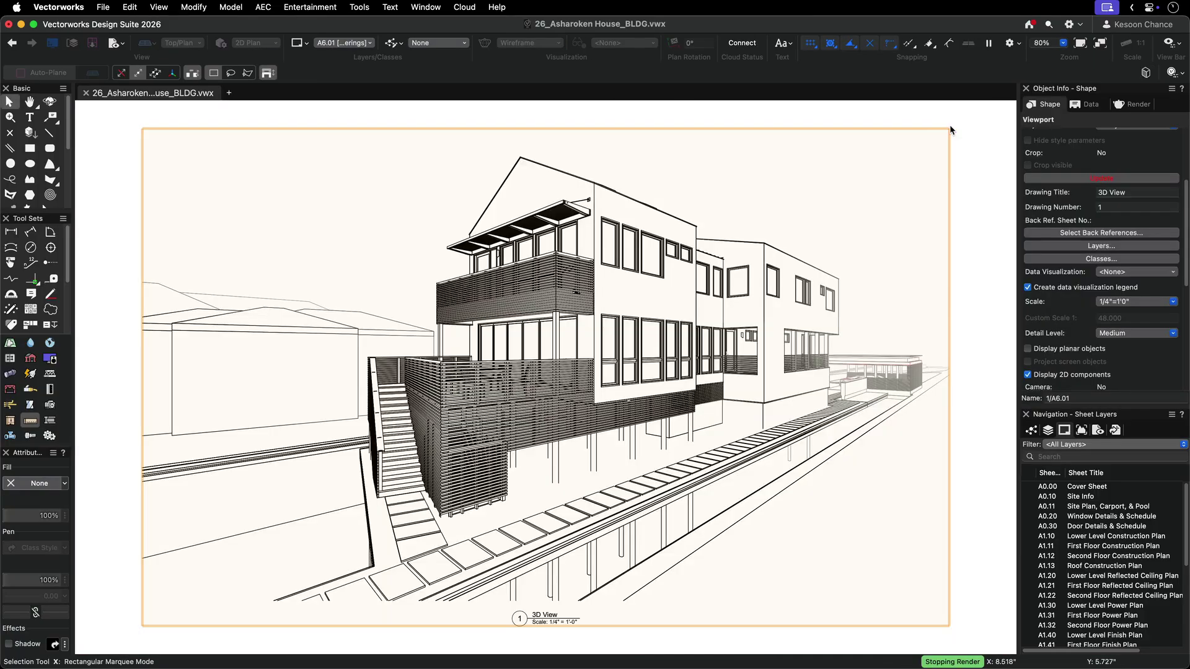
{"action": "left_click", "coordinate": [1111, 181]}
{"action": "left_click", "coordinate": [1004, 197]}
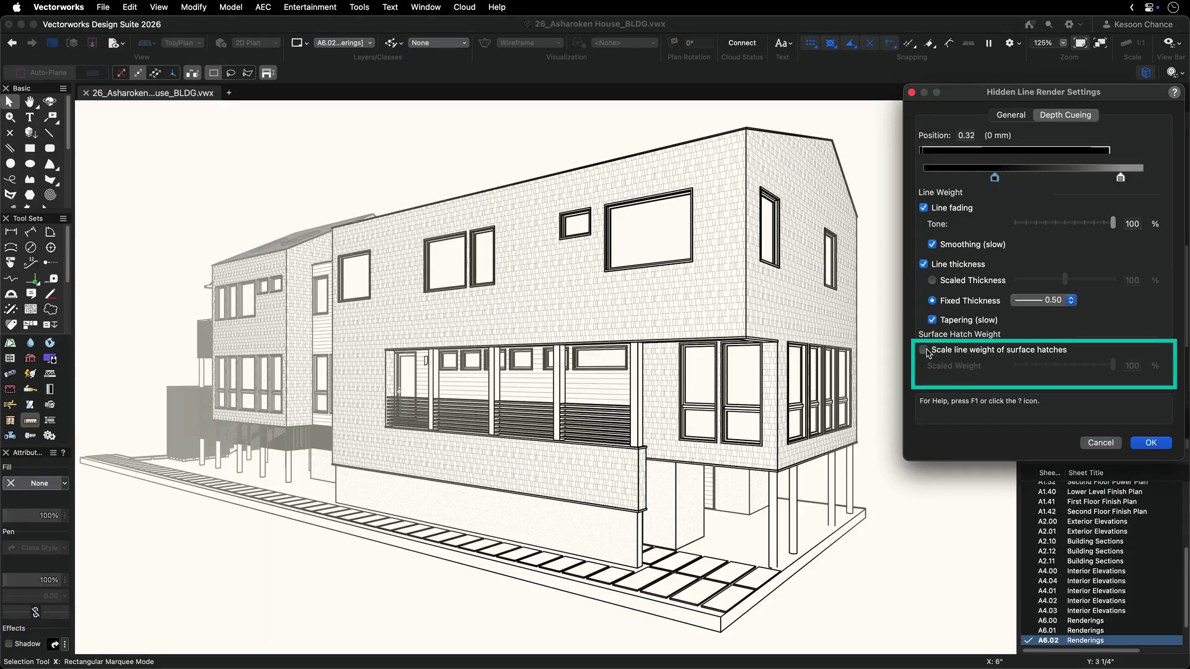
- Enable surface hatch line weight scaling, with 80% at depth position 0.32 and 20% at the far marker, and apply it
{"action": "left_click", "coordinate": [924, 350]}
{"action": "left_click_drag", "start_coordinate": [1113, 366], "coordinate": [1095, 367]}
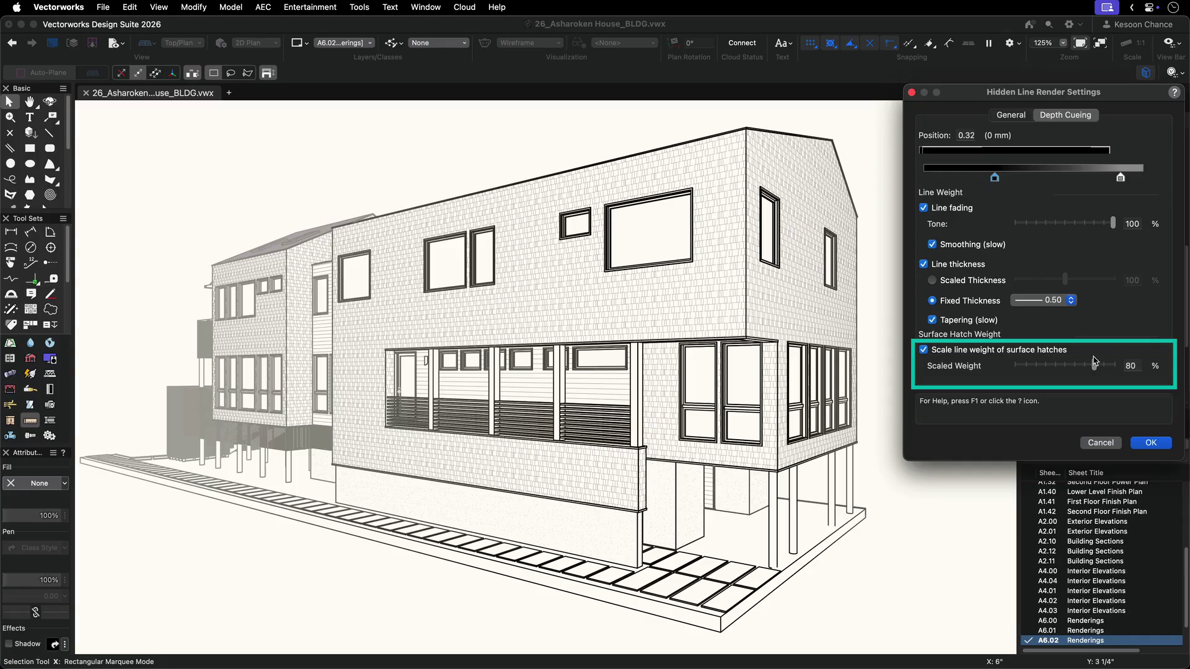
{"action": "left_click", "coordinate": [1120, 177]}
{"action": "left_click_drag", "start_coordinate": [1113, 365], "coordinate": [1038, 368]}
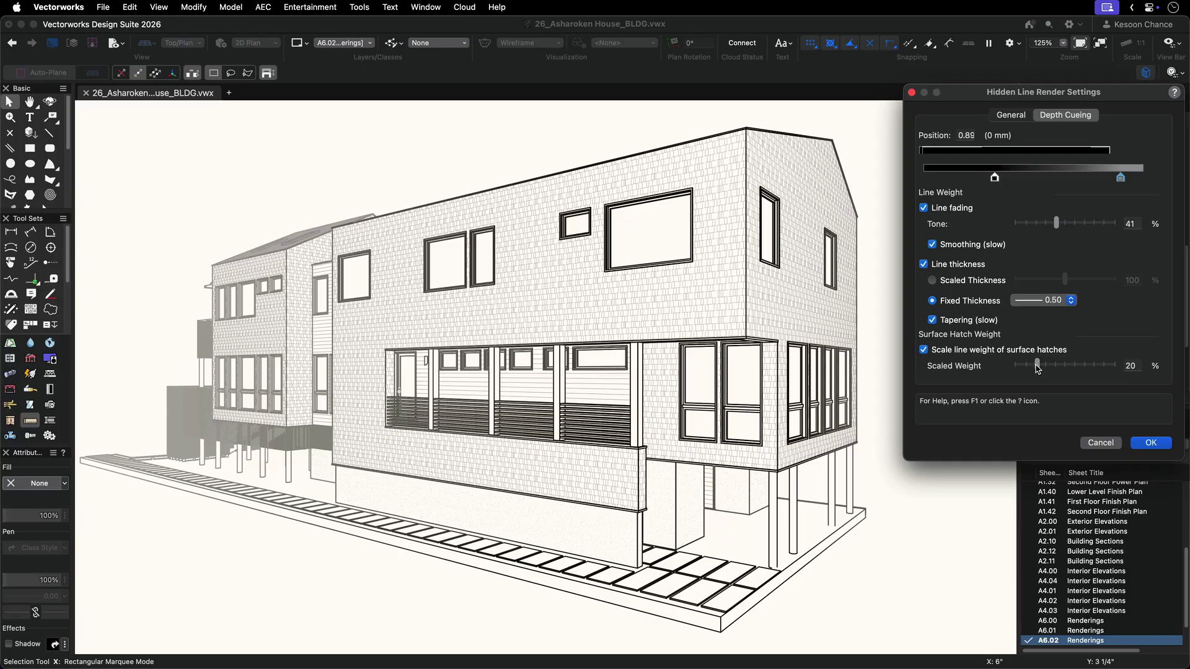
{"action": "left_click", "coordinate": [1145, 444]}
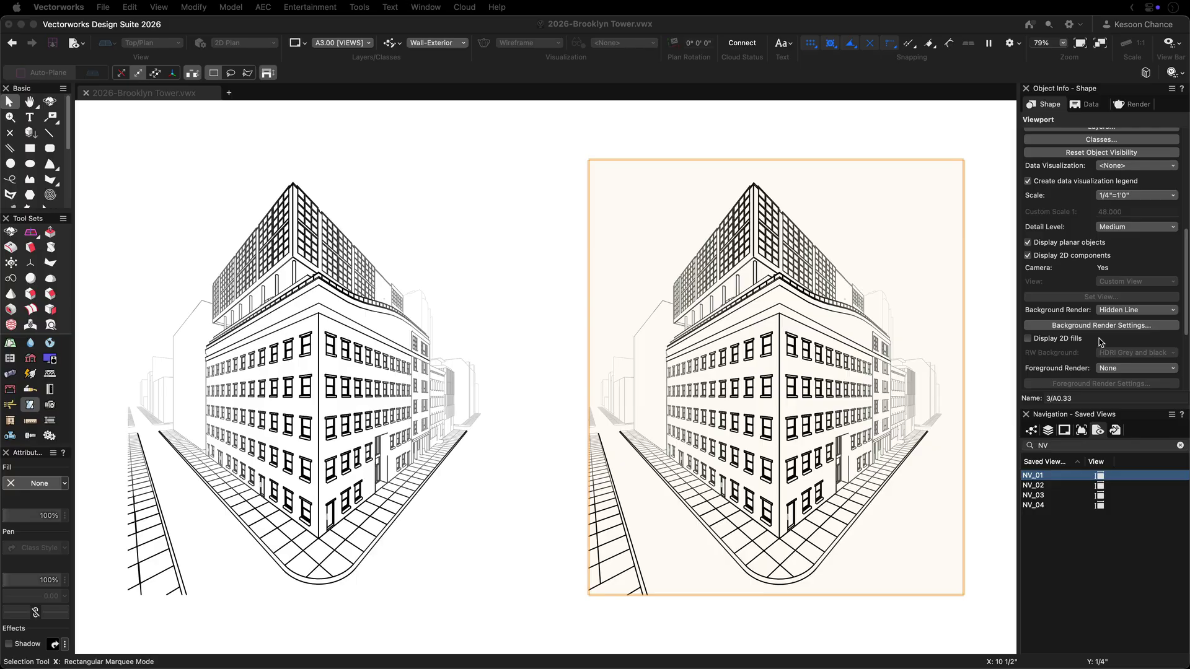
- Enable line thickness tapering and line fading smoothing for the right-hand tower viewport's Hidden Line rendering, applying the settings
{"action": "left_click", "coordinate": [1101, 328]}
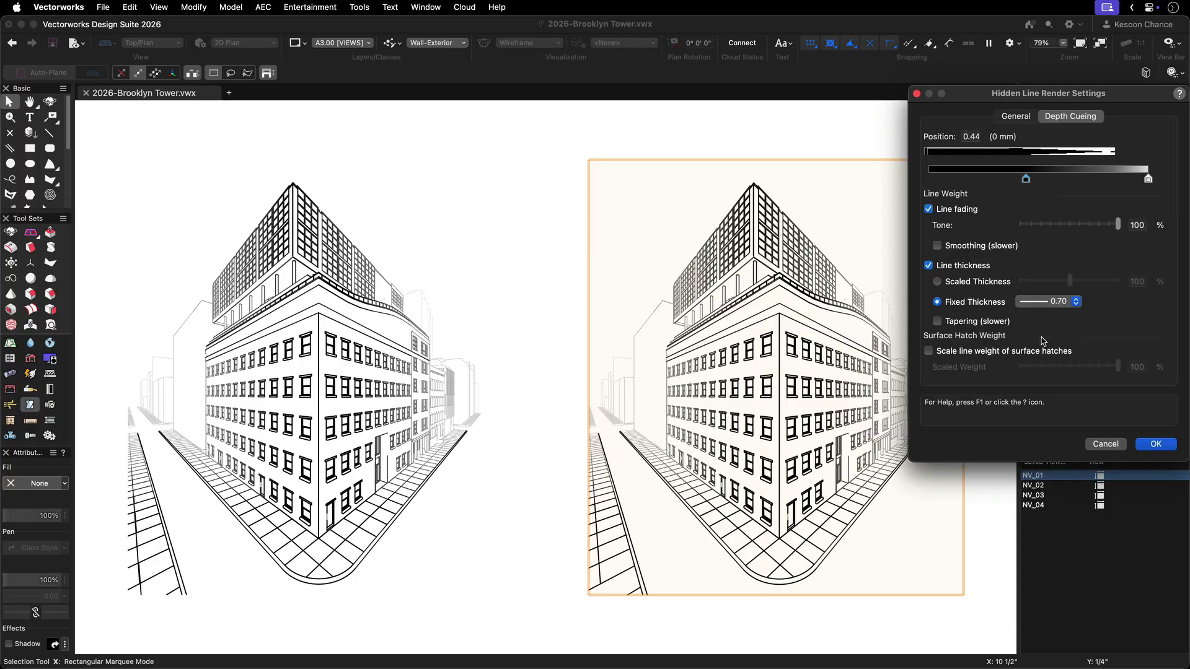
{"action": "left_click", "coordinate": [936, 322]}
{"action": "left_click", "coordinate": [1156, 444]}
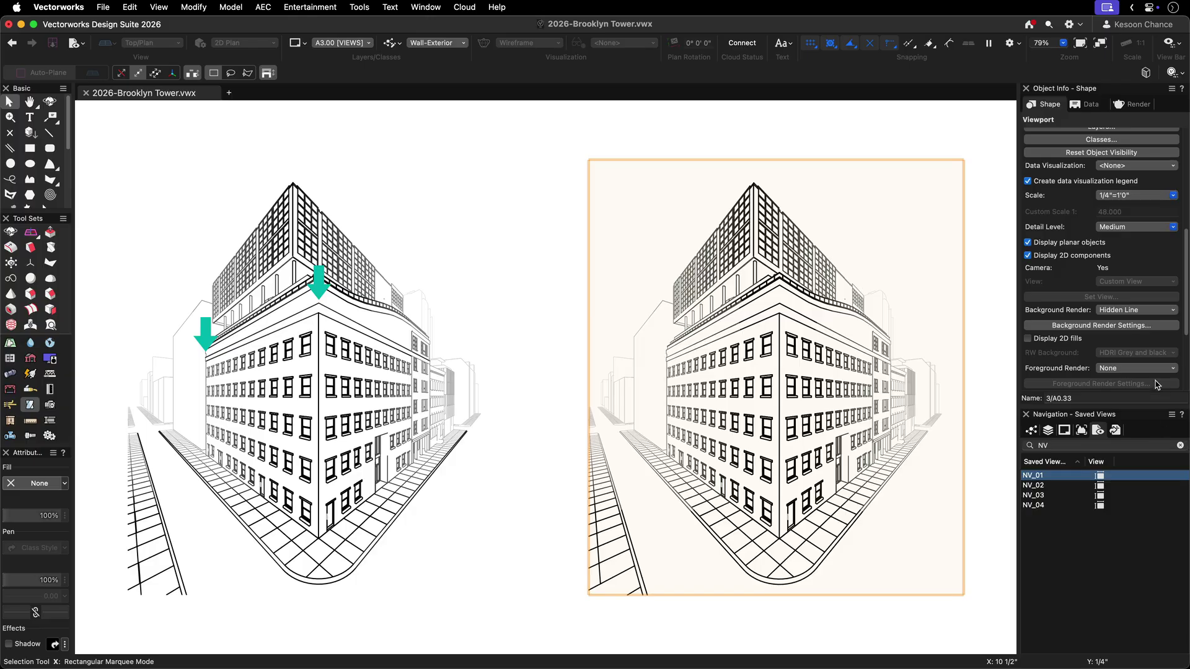
{"action": "left_click", "coordinate": [1139, 327]}
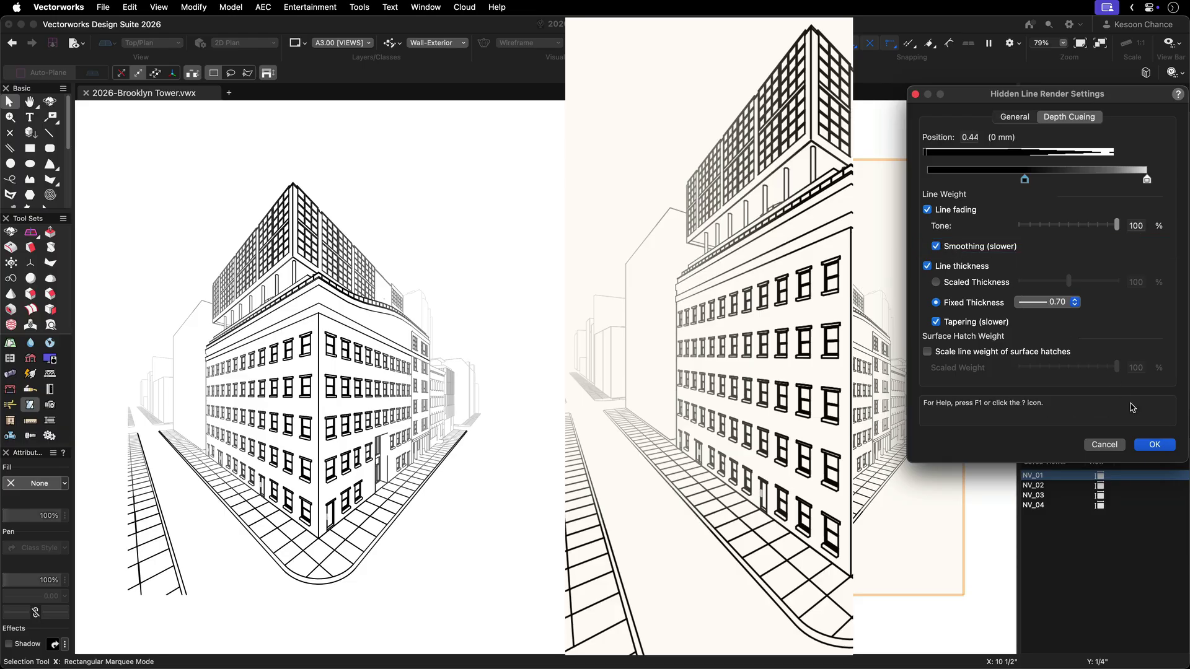
{"action": "left_click", "coordinate": [1154, 444]}
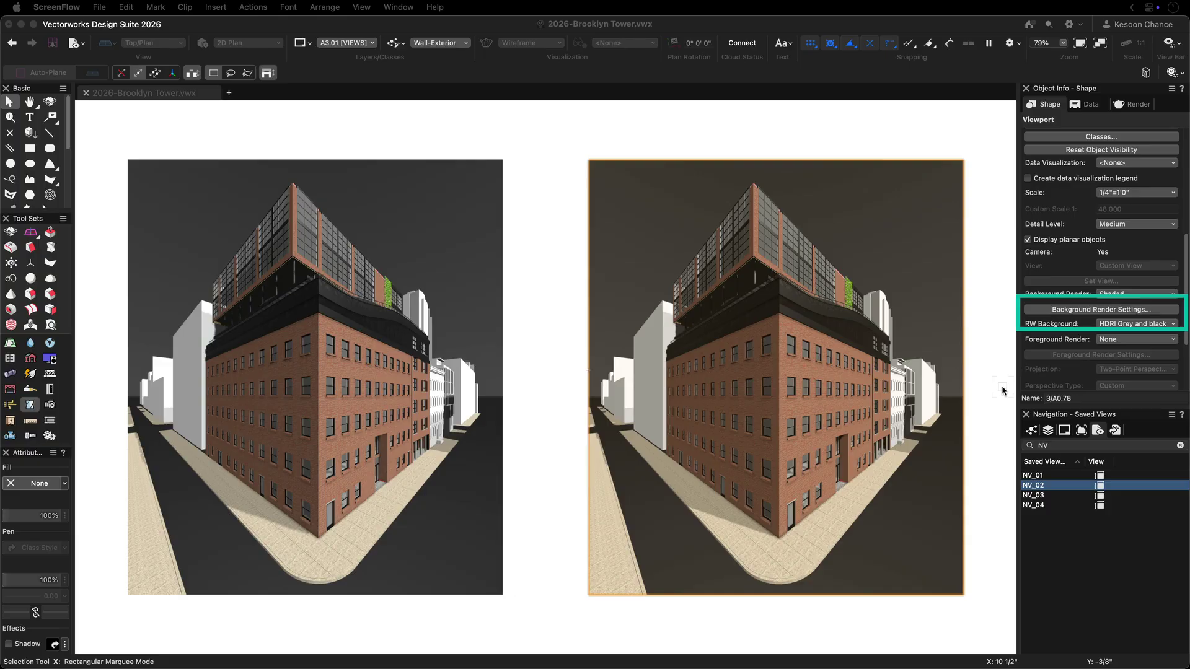
- Enable depth cueing for the right-hand Shaded tower viewport, with 40 opacity at position 1 and the near marker moved to mid-range
{"action": "left_click", "coordinate": [1065, 310]}
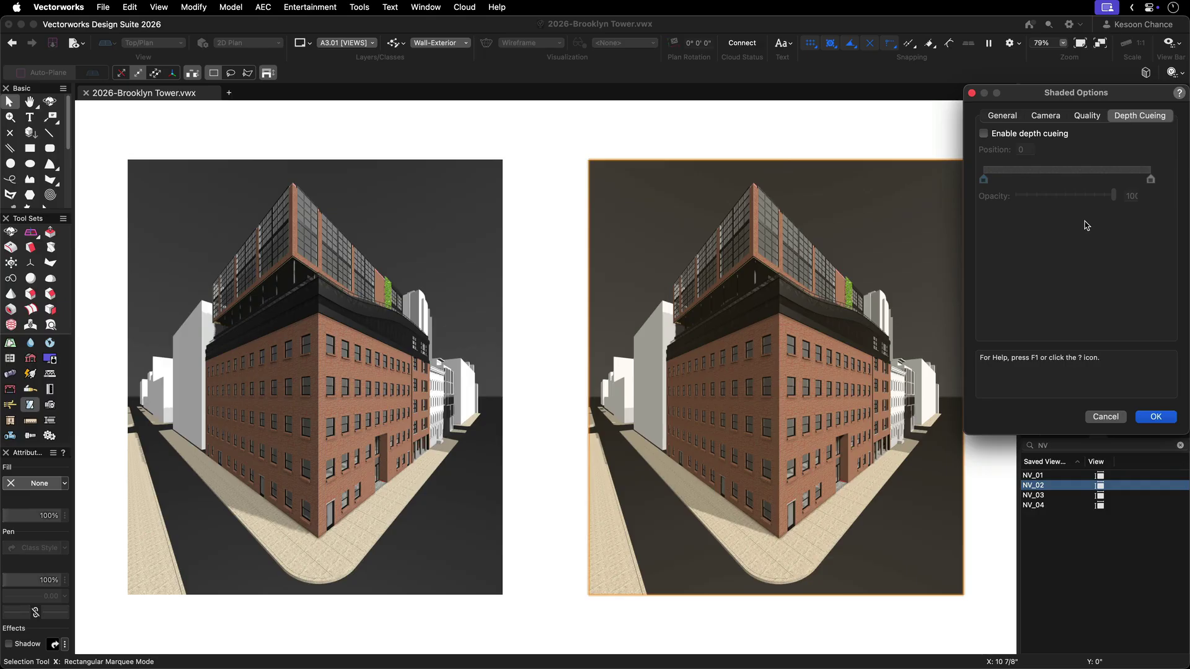
{"action": "left_click", "coordinate": [991, 135]}
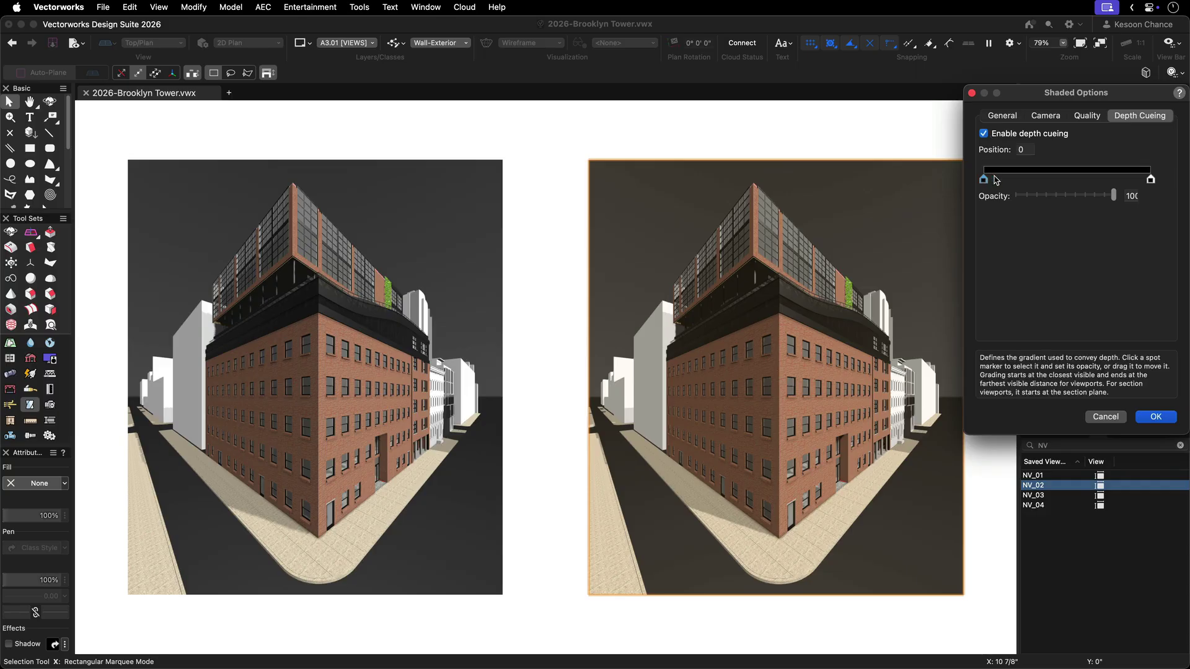
{"action": "left_click", "coordinate": [1151, 179]}
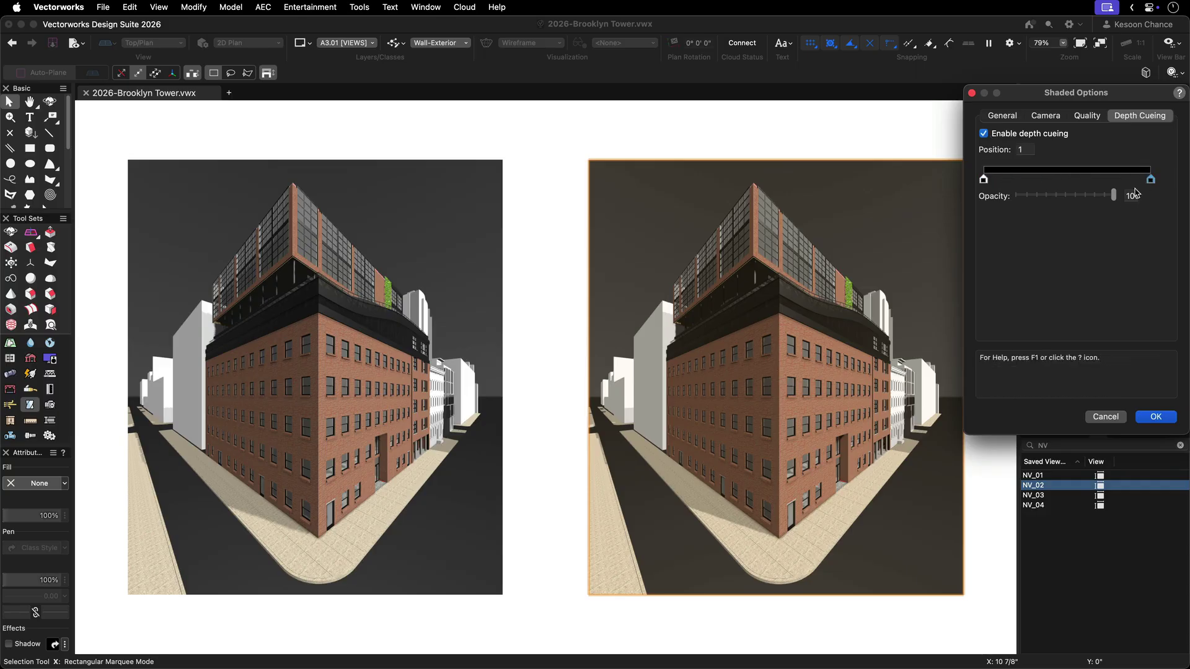
{"action": "left_click_drag", "start_coordinate": [1114, 197], "coordinate": [1052, 208]}
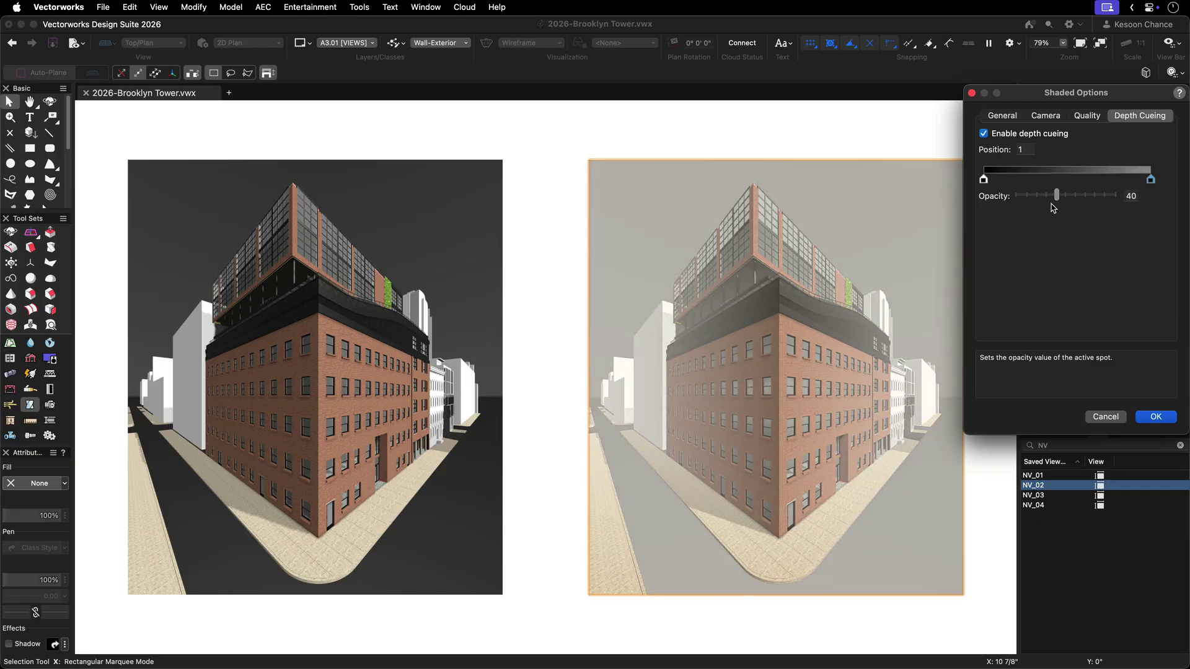
{"action": "left_click", "coordinate": [984, 180]}
{"action": "left_click_drag", "start_coordinate": [984, 180], "coordinate": [1075, 185]}
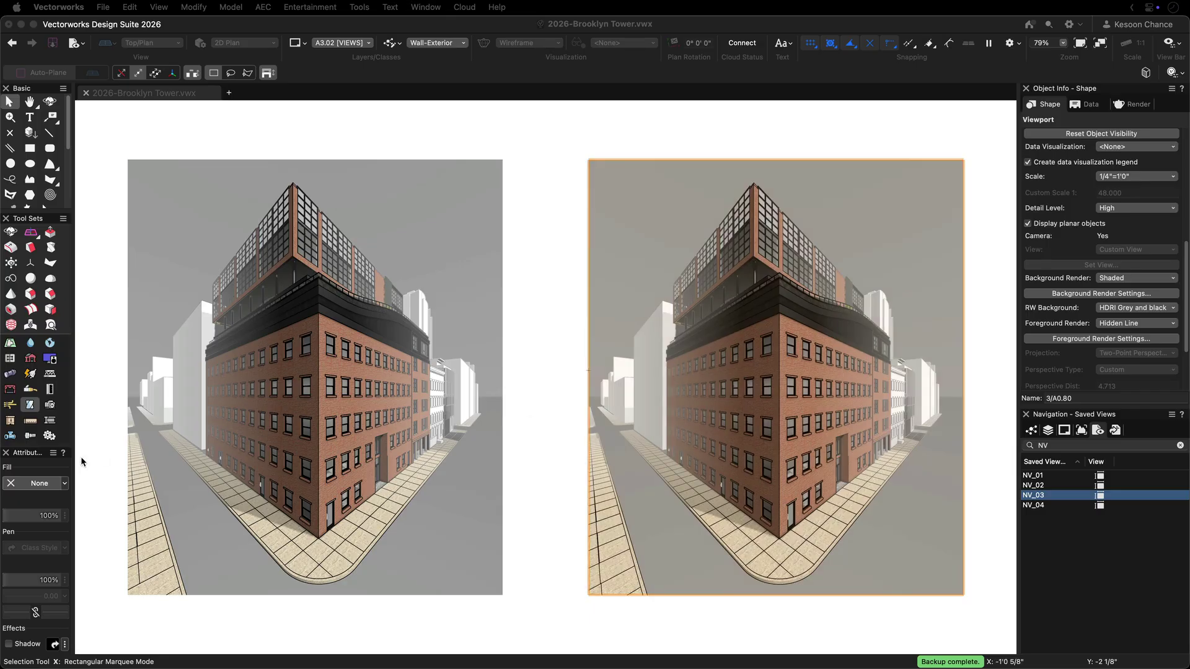
- Give the right-hand combined Shaded and Hidden Line tower viewport a solid blue fill
{"action": "left_click", "coordinate": [28, 482]}
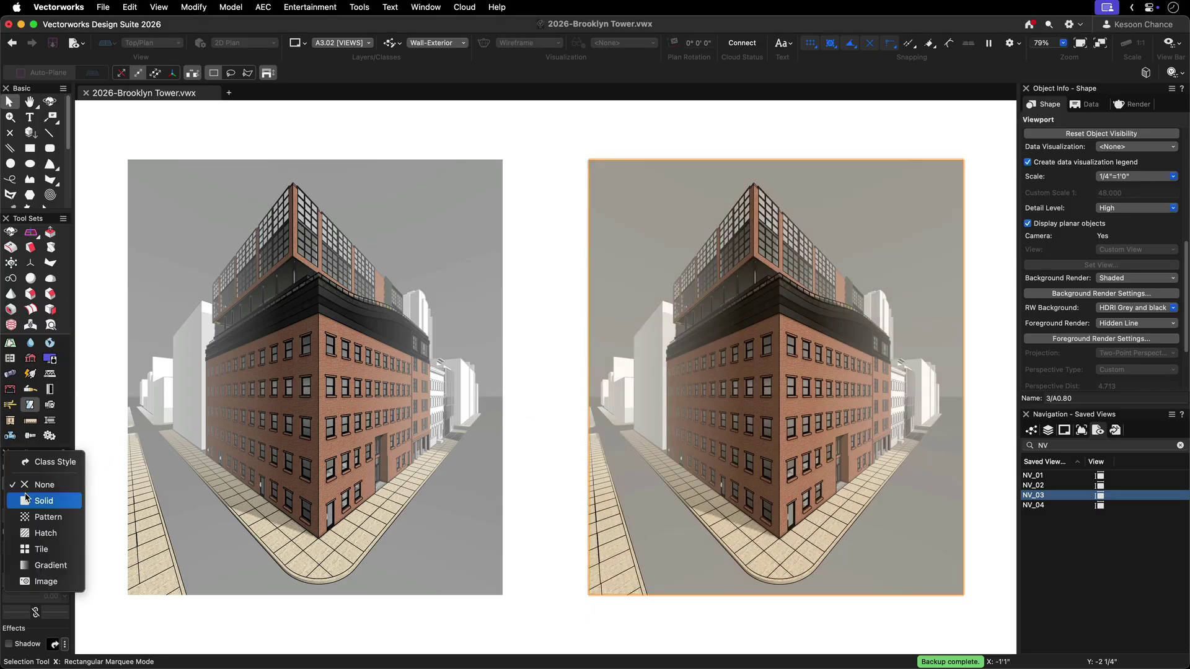
{"action": "left_click", "coordinate": [28, 501]}
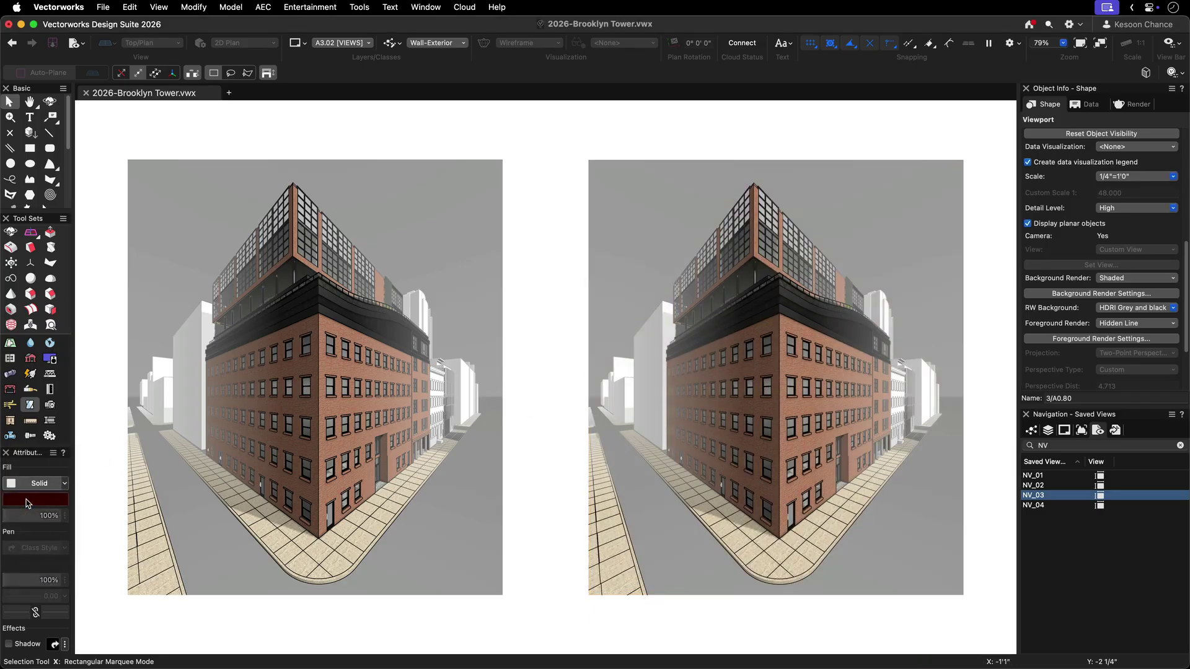
{"action": "left_click", "coordinate": [27, 501]}
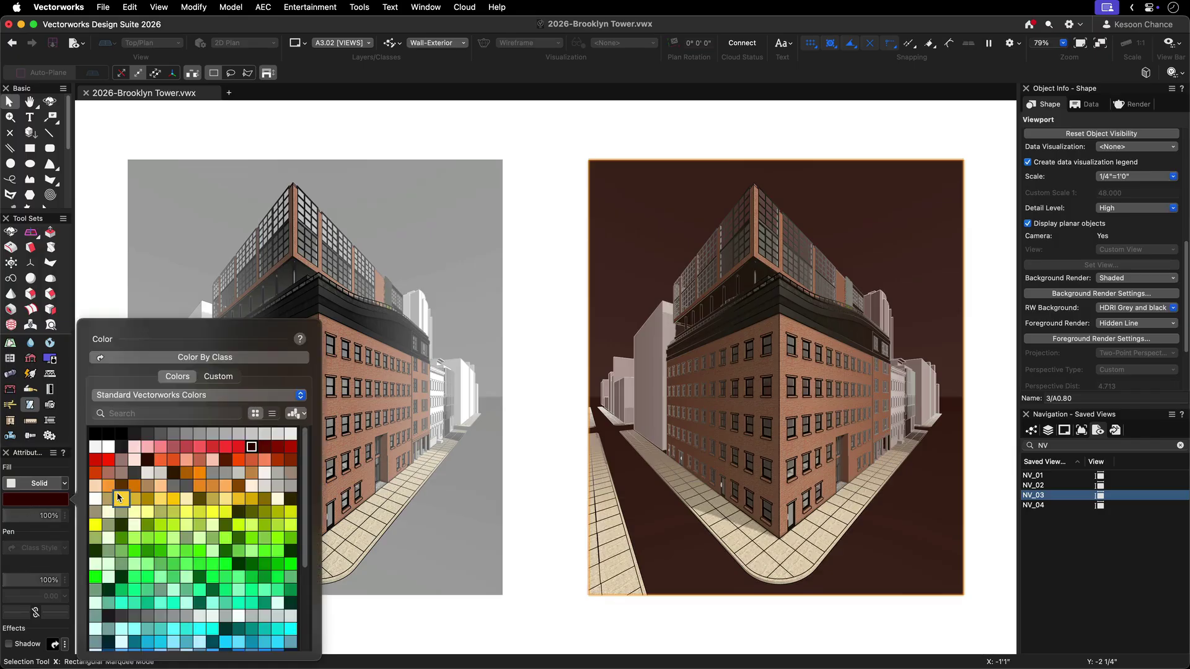
{"action": "scroll", "coordinate": [118, 496], "scroll_direction": "down", "scroll_amount": 3}
{"action": "left_click", "coordinate": [124, 573]}
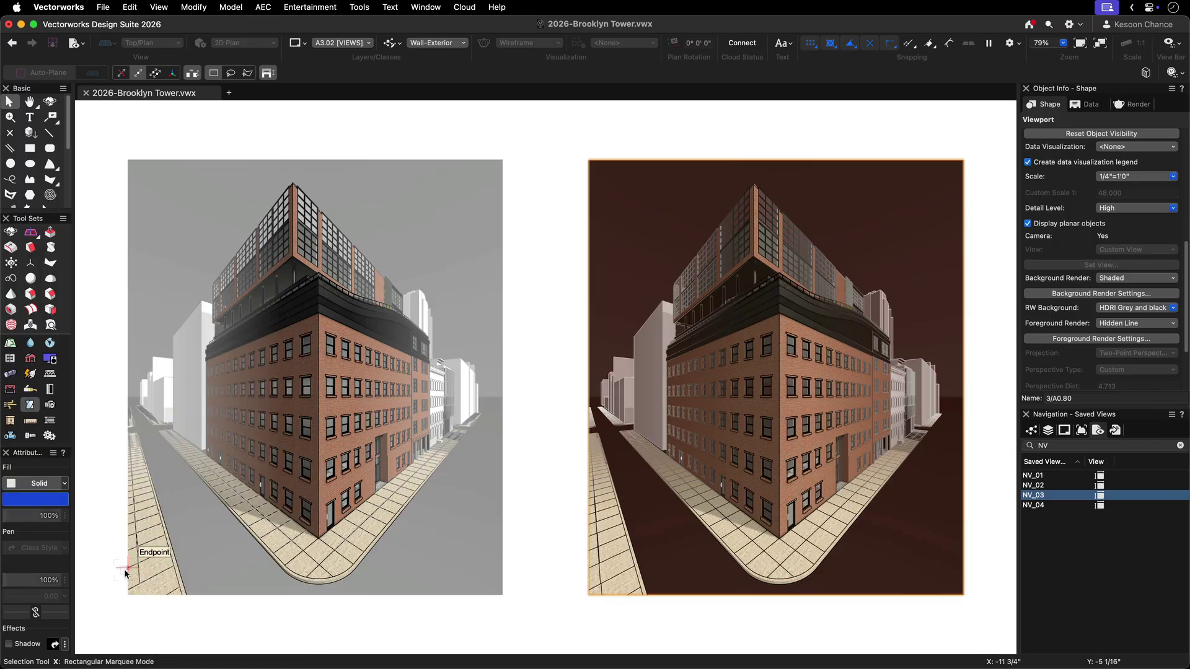